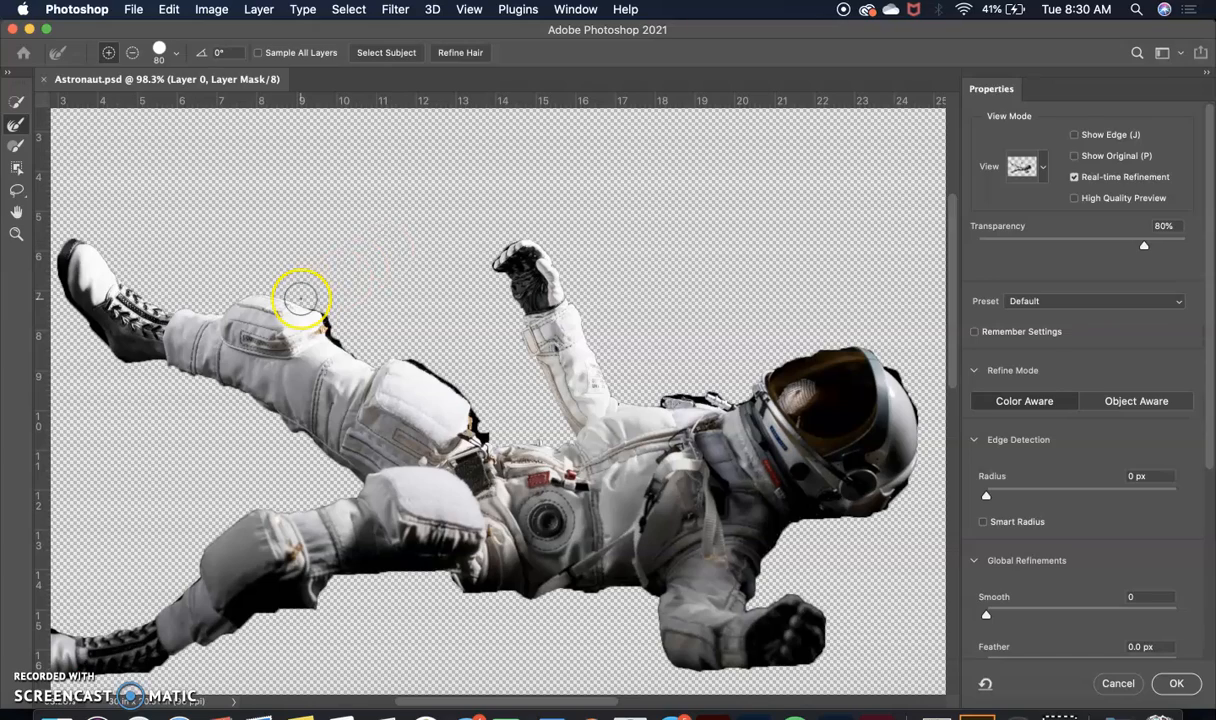
- Refine the mask along the upper edge of the astronaut's raised leg with the Refine Edge Brush, removing the black fringe around both pads
scroll(300, 297, "up", 6)
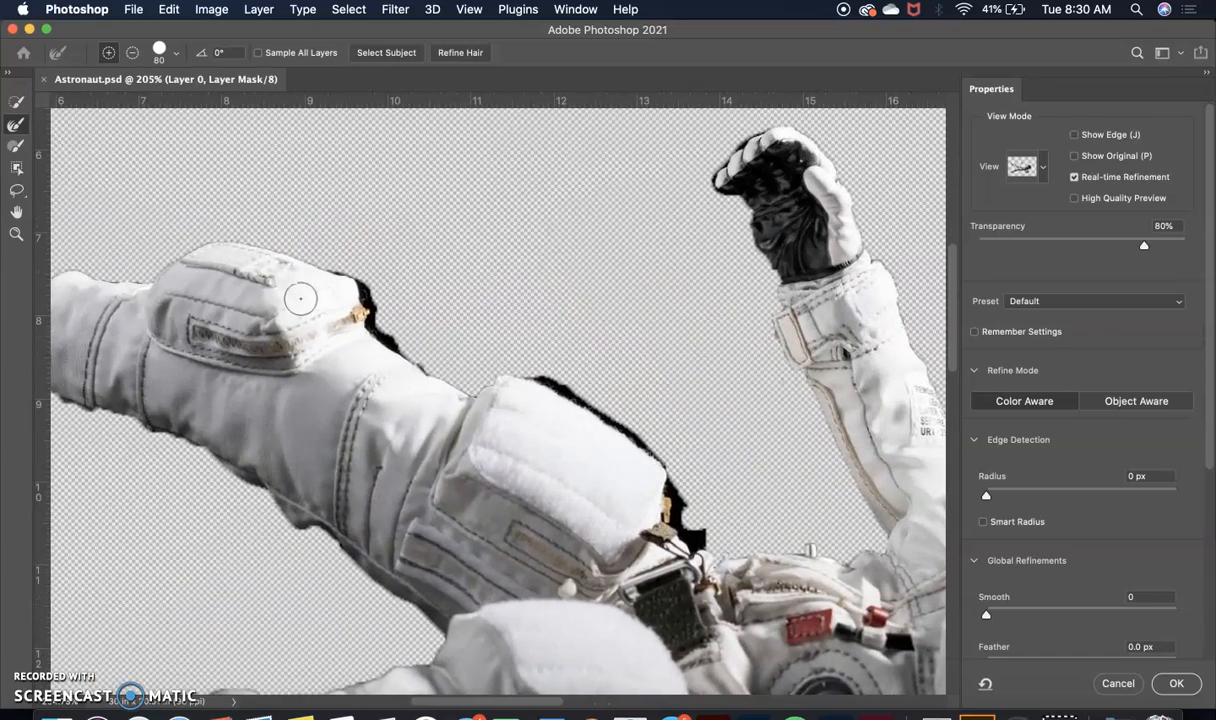
scroll(300, 297, "up", 2)
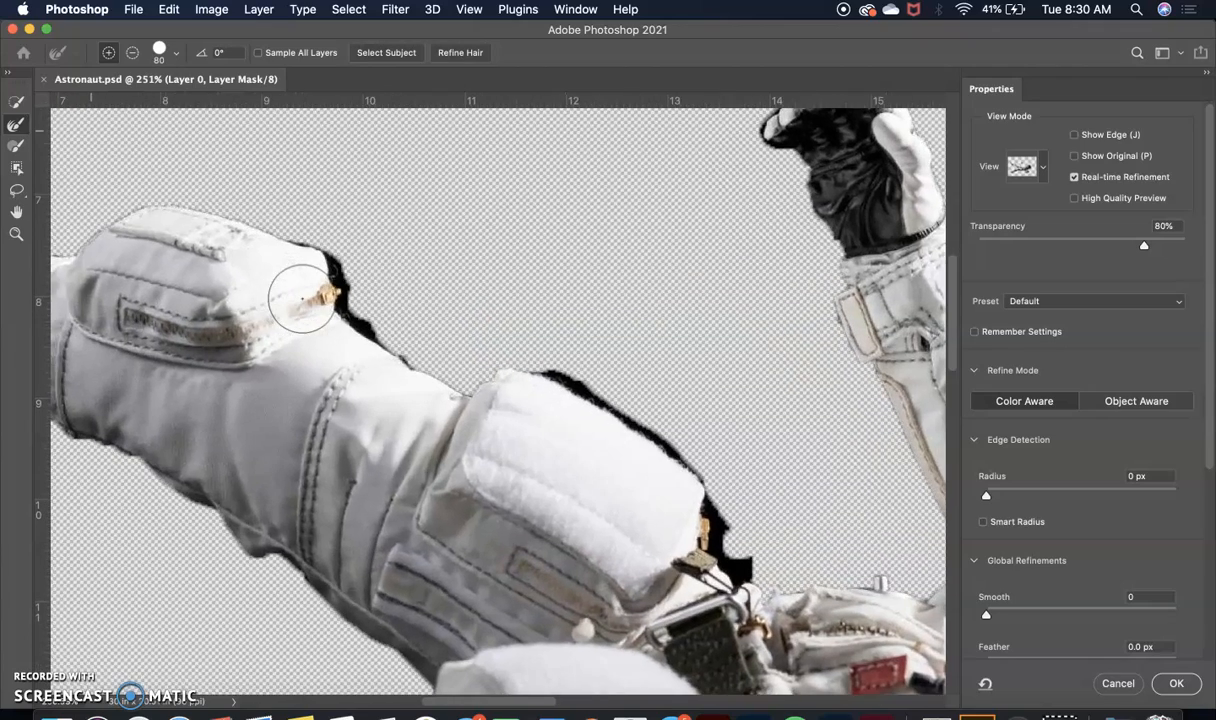
scroll(302, 297, "left", 5)
mouse_move(302, 297)
left_mouse_down()
mouse_move(153, 265)
mouse_move(239, 231)
mouse_move(239, 212)
mouse_move(330, 210)
mouse_move(210, 233)
mouse_move(250, 217)
mouse_move(399, 244)
mouse_move(451, 280)
mouse_move(437, 260)
mouse_move(530, 352)
mouse_move(722, 420)
mouse_move(740, 440)
mouse_move(491, 357)
left_mouse_up()
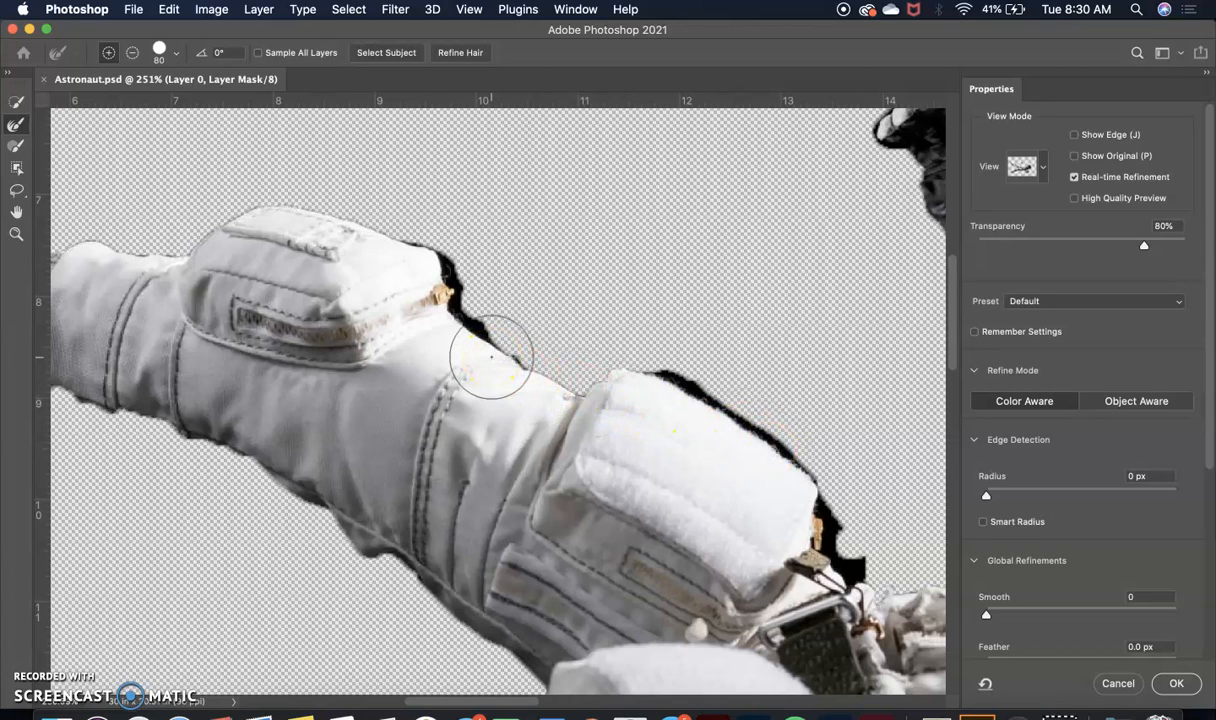
left_click_drag(491, 357, 485, 352)
left_click(21, 133)
mouse_move(182, 214)
left_mouse_down()
mouse_move(125, 253)
mouse_move(198, 248)
mouse_move(290, 207)
mouse_move(403, 241)
mouse_move(449, 288)
mouse_move(459, 320)
mouse_move(524, 362)
mouse_move(576, 383)
mouse_move(661, 378)
mouse_move(719, 396)
mouse_move(792, 454)
mouse_move(818, 525)
mouse_move(810, 462)
mouse_move(670, 391)
mouse_move(560, 375)
left_mouse_up()
scroll(590, 361, "right", 2)
scroll(590, 361, "up", 1)
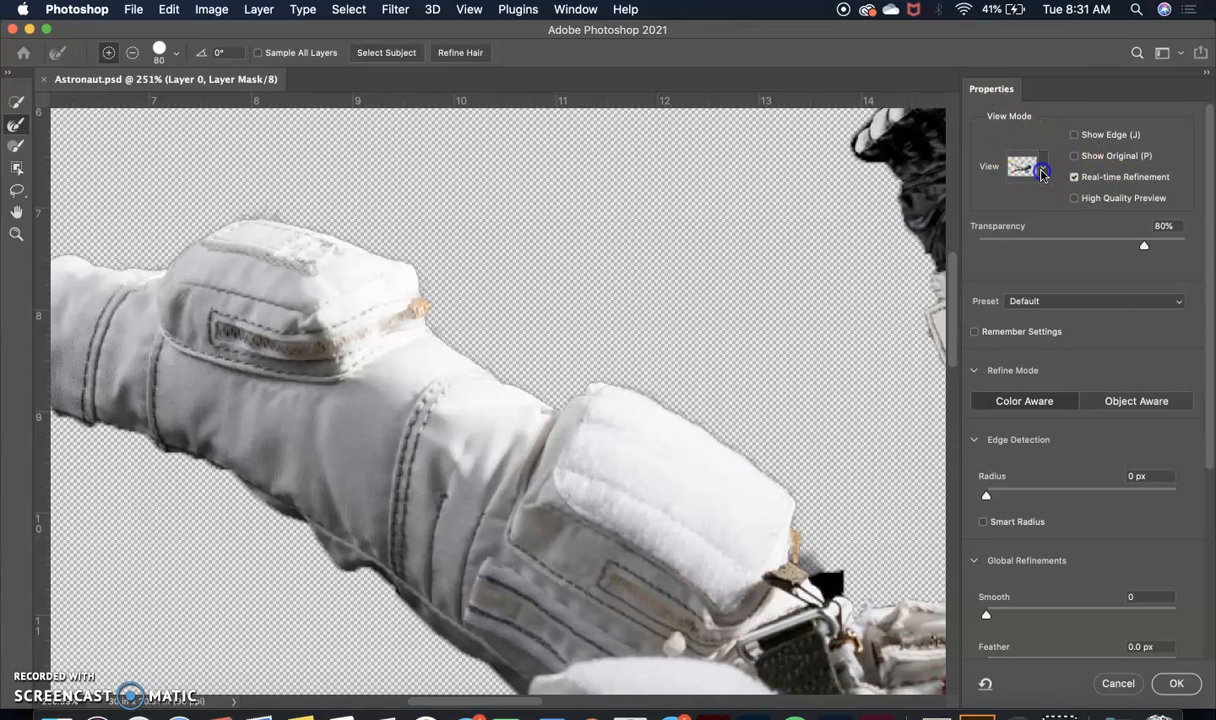
- Switch the view to Black & White and examine the mask's edge along the raised leg
left_click(1041, 173)
left_click(1035, 373)
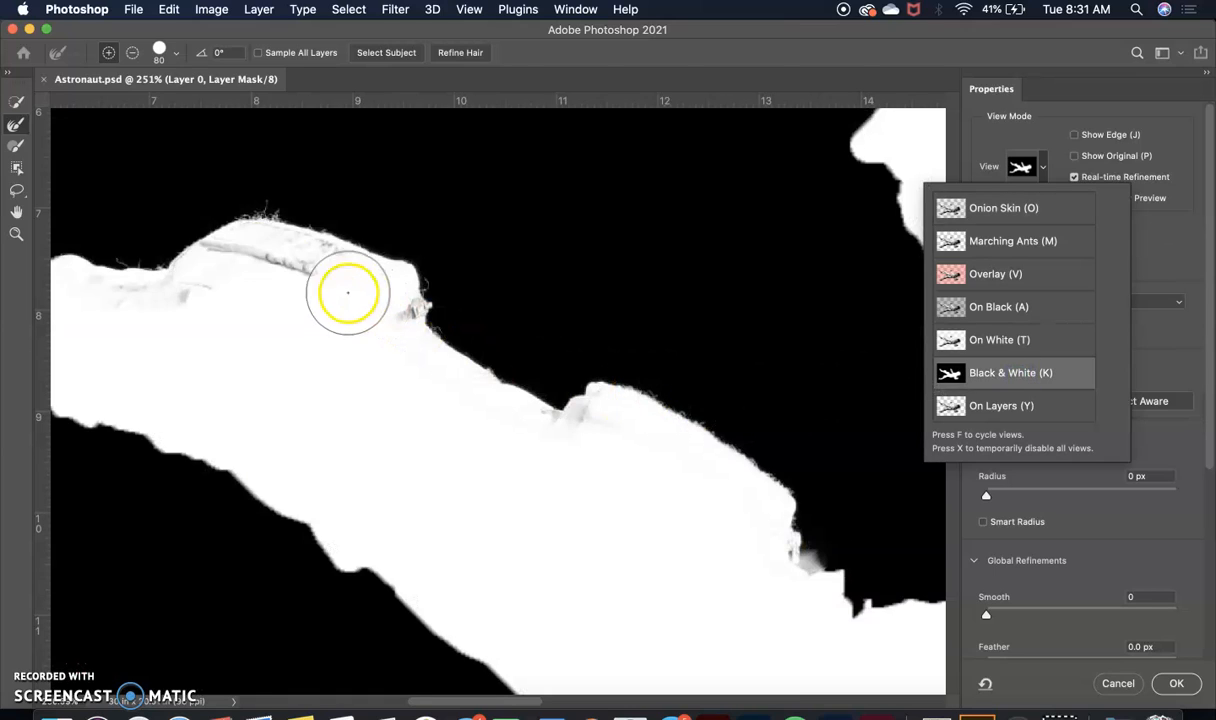
scroll(231, 241, "up", 5)
mouse_move(229, 241)
left_mouse_down()
mouse_move(222, 330)
mouse_move(123, 373)
mouse_move(363, 305)
mouse_move(365, 268)
left_mouse_up()
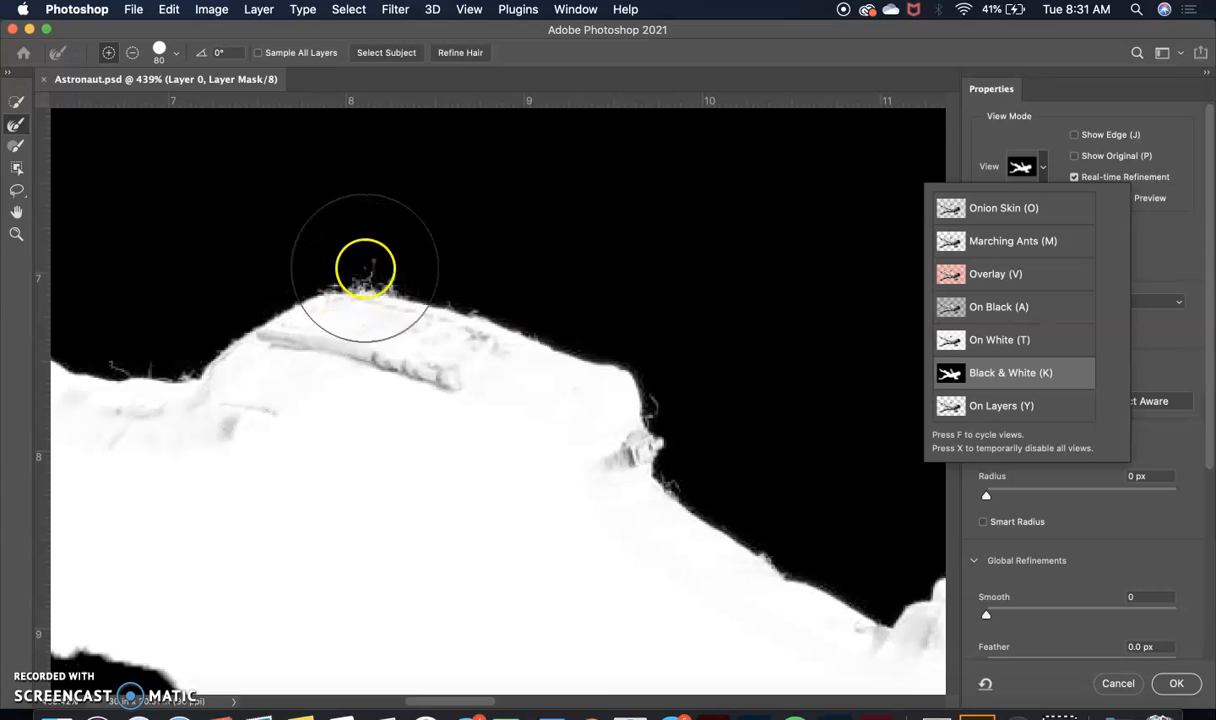
scroll(650, 400, "right", 4)
scroll(650, 400, "down", 2)
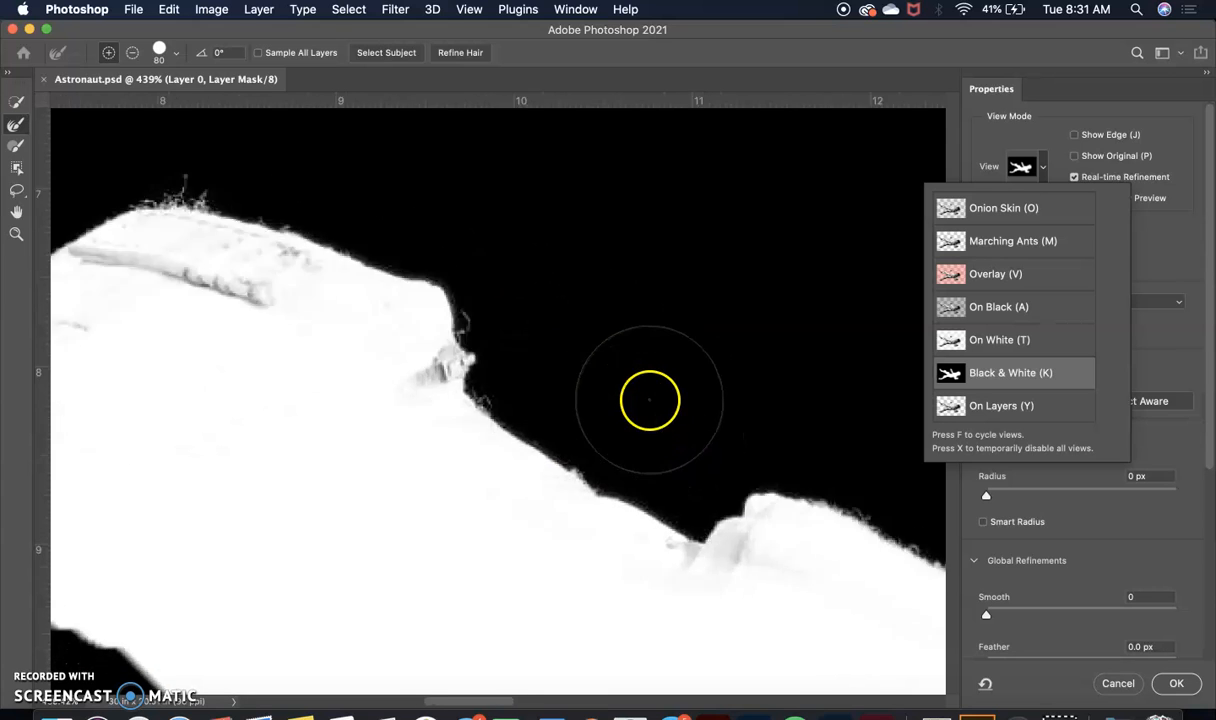
scroll(650, 400, "right", 4)
scroll(650, 400, "down", 3)
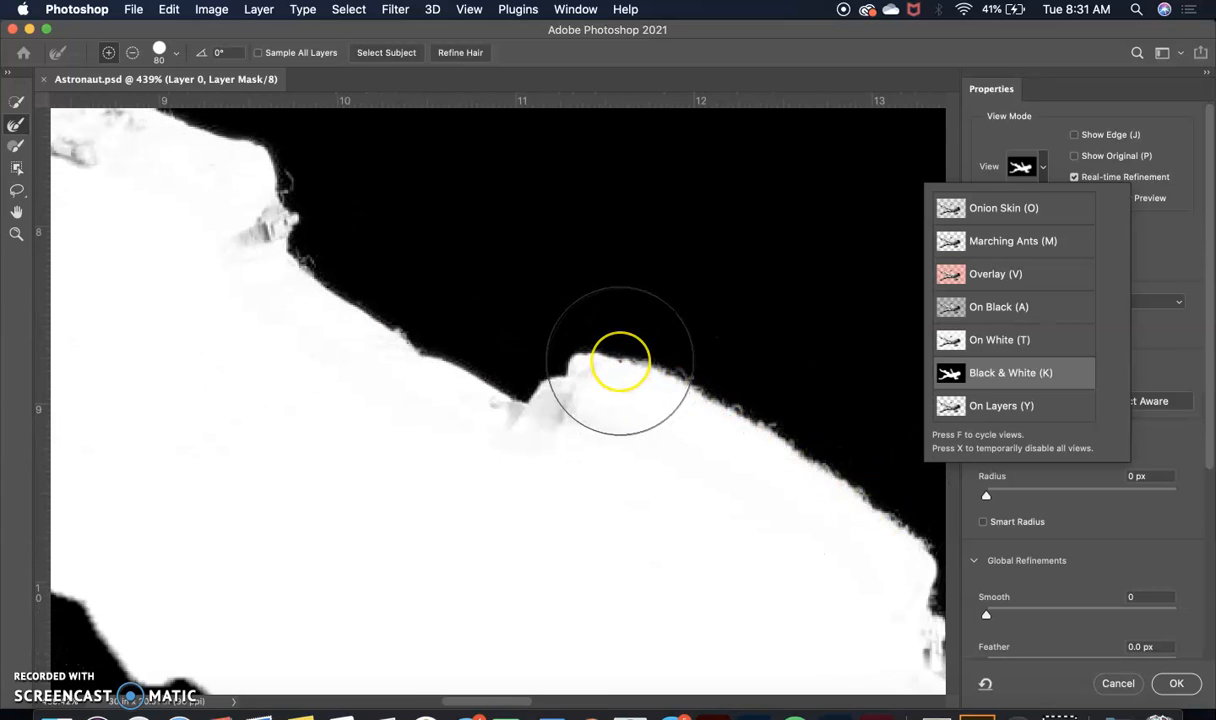
scroll(620, 362, "down", 6)
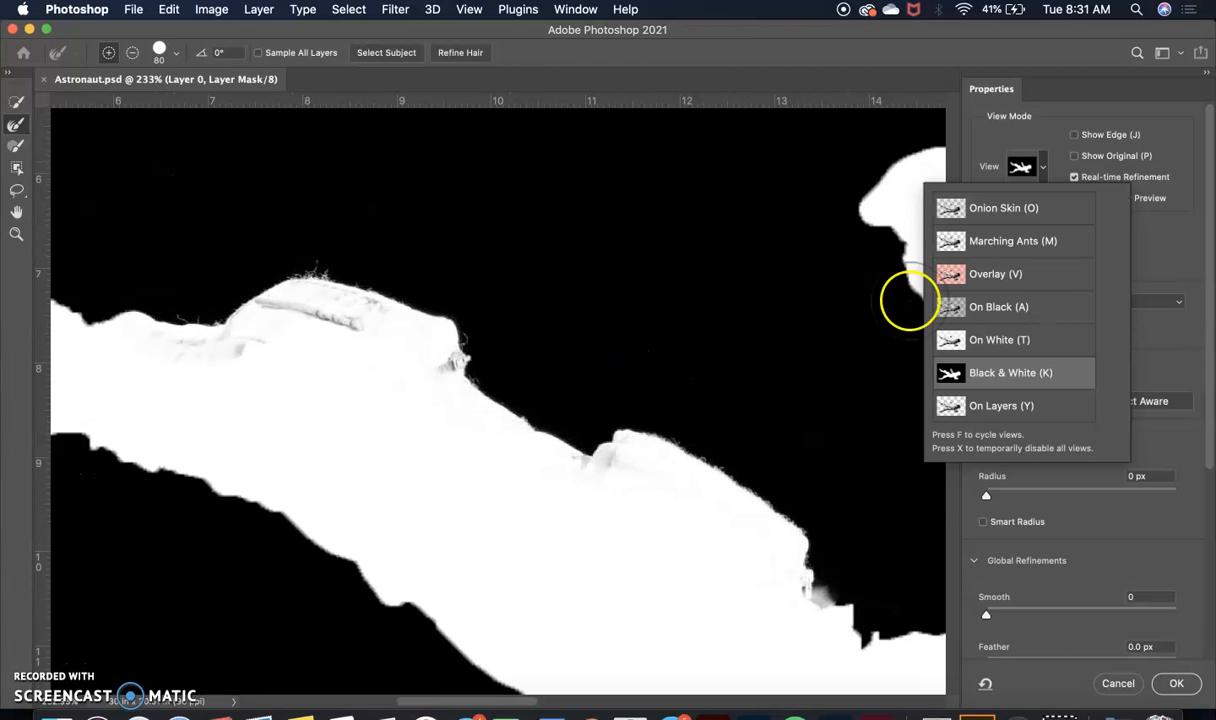
- Return to the Onion Skin view and show the edge area to inspect where the raised leg was refined
left_click(990, 208)
left_click(1042, 169)
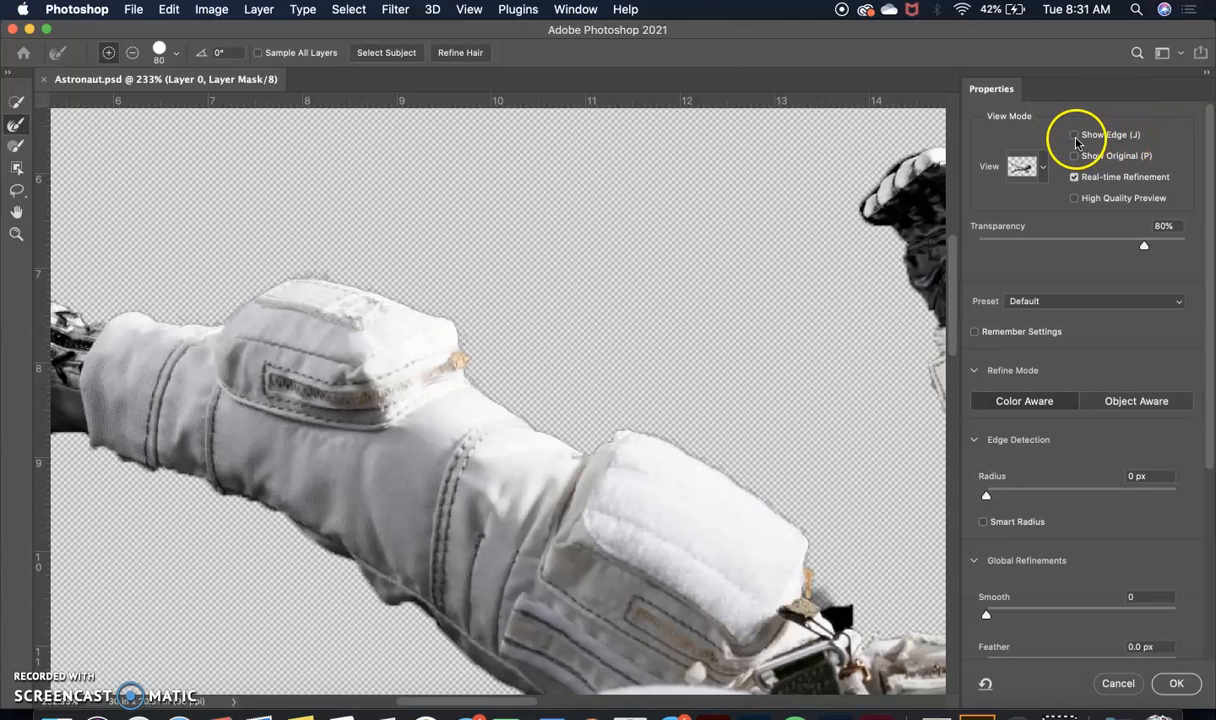
left_click(1074, 135)
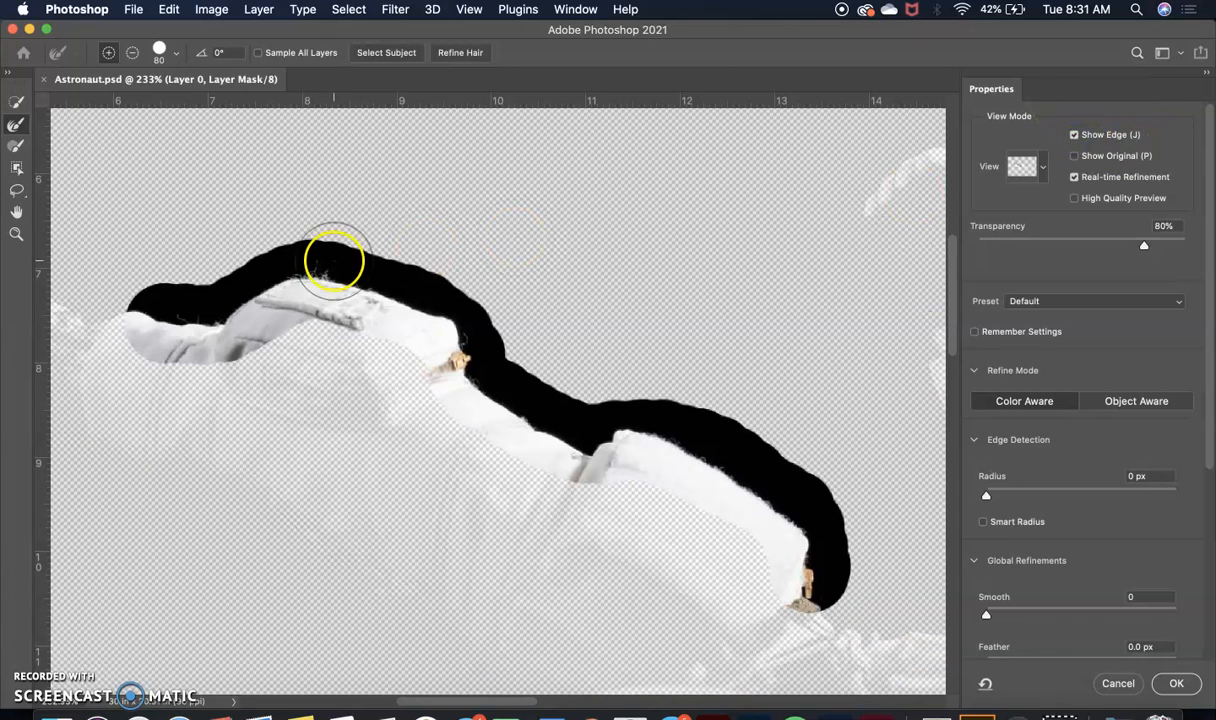
mouse_move(177, 317)
left_mouse_down()
mouse_move(360, 297)
mouse_move(547, 427)
mouse_move(714, 463)
mouse_move(774, 509)
mouse_move(793, 567)
mouse_move(781, 538)
mouse_move(691, 484)
mouse_move(621, 466)
mouse_move(645, 443)
mouse_move(907, 313)
mouse_move(793, 420)
left_mouse_up()
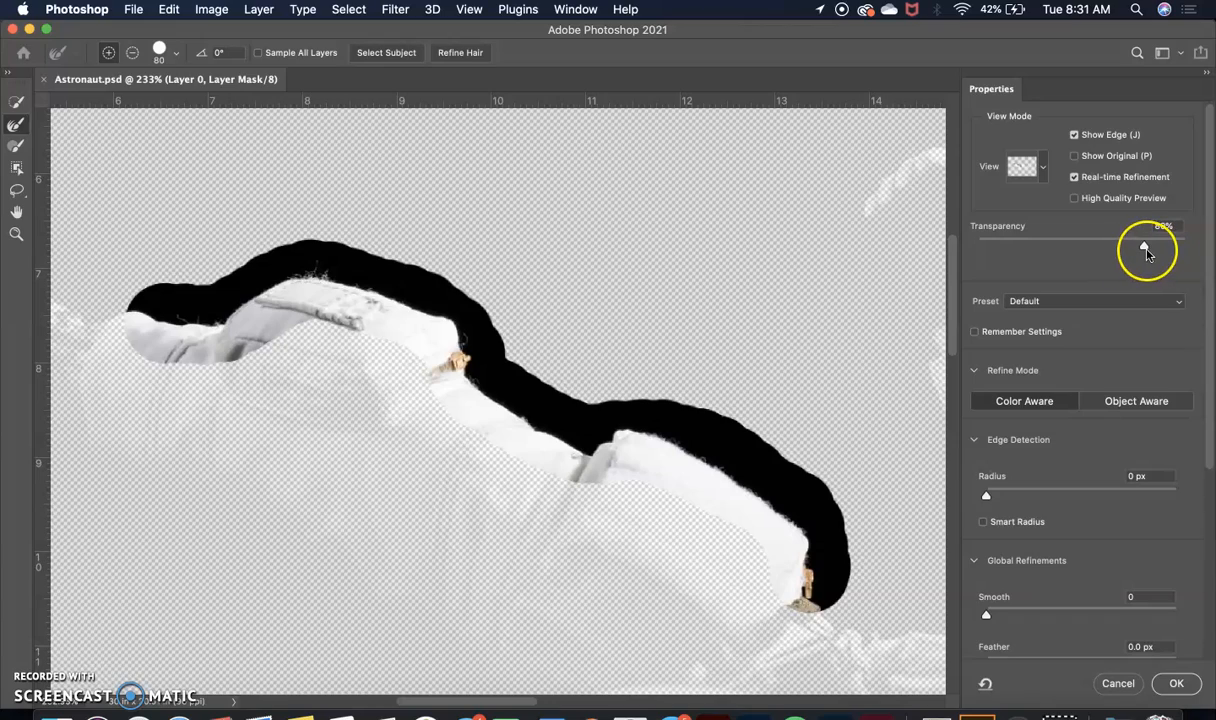
- Compare the onion skin preview at 37% and 0% transparency, set it to 83%, and recheck the edge area
left_click_drag(1146, 247, 1056, 244)
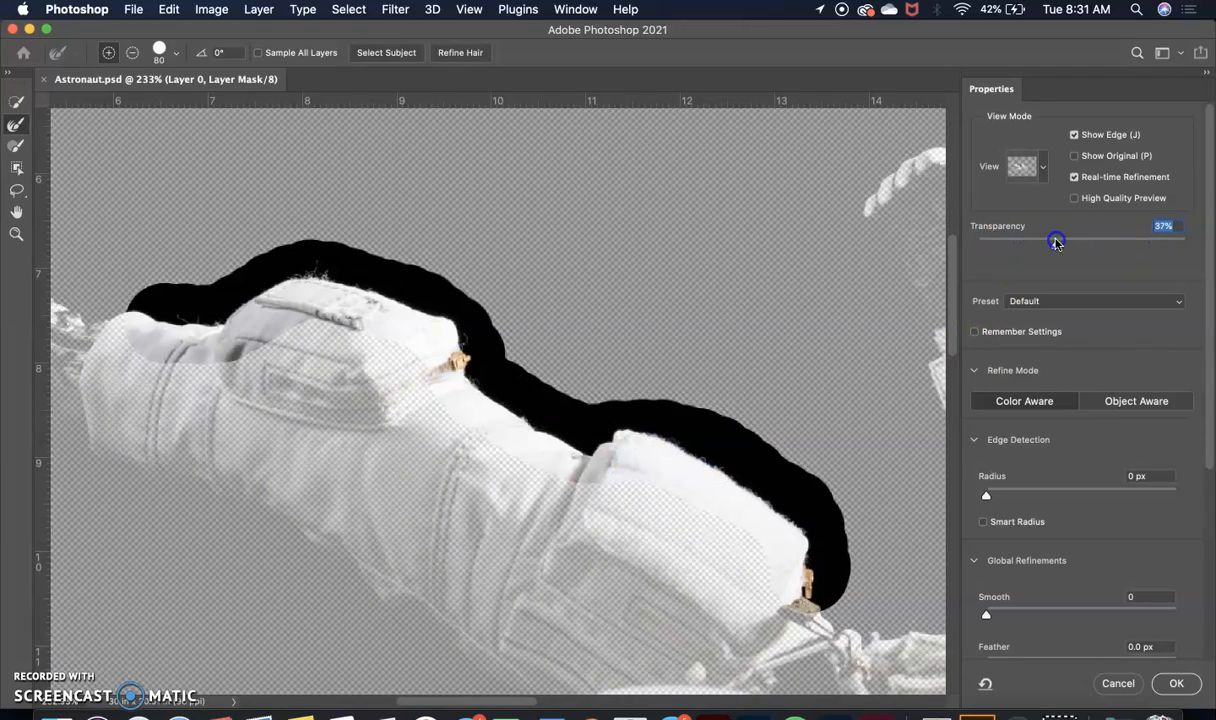
left_click(1074, 135)
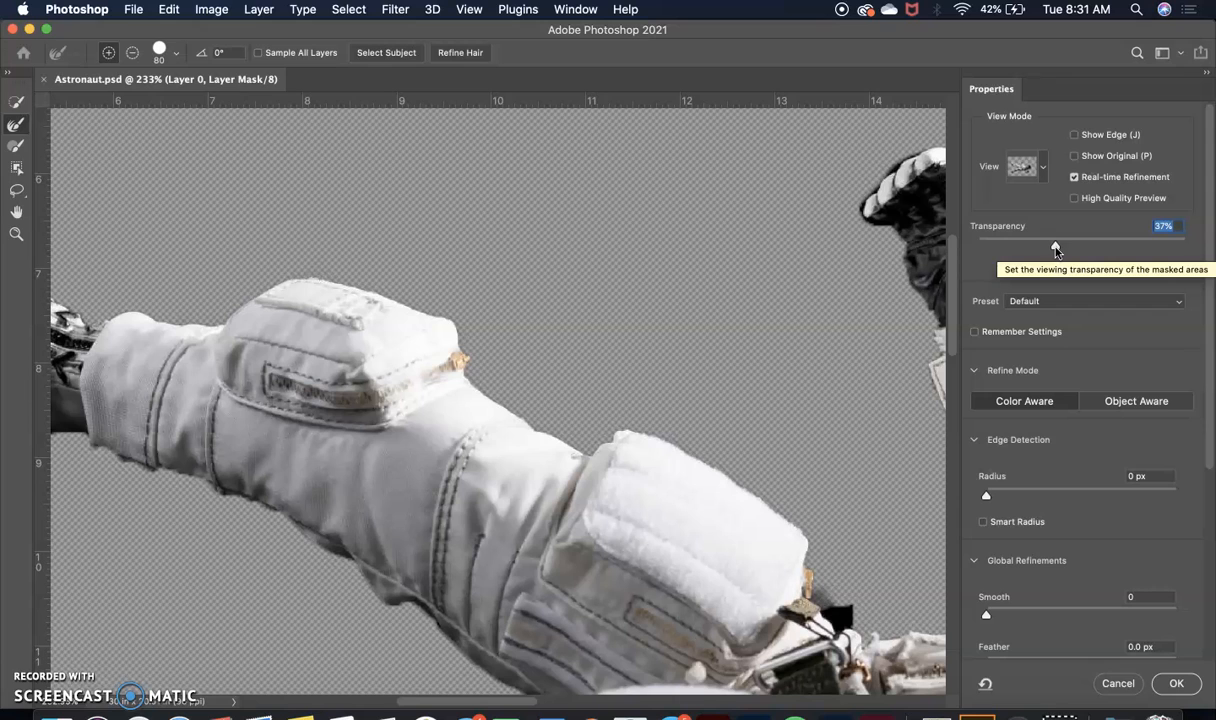
left_click_drag(1056, 248, 980, 246)
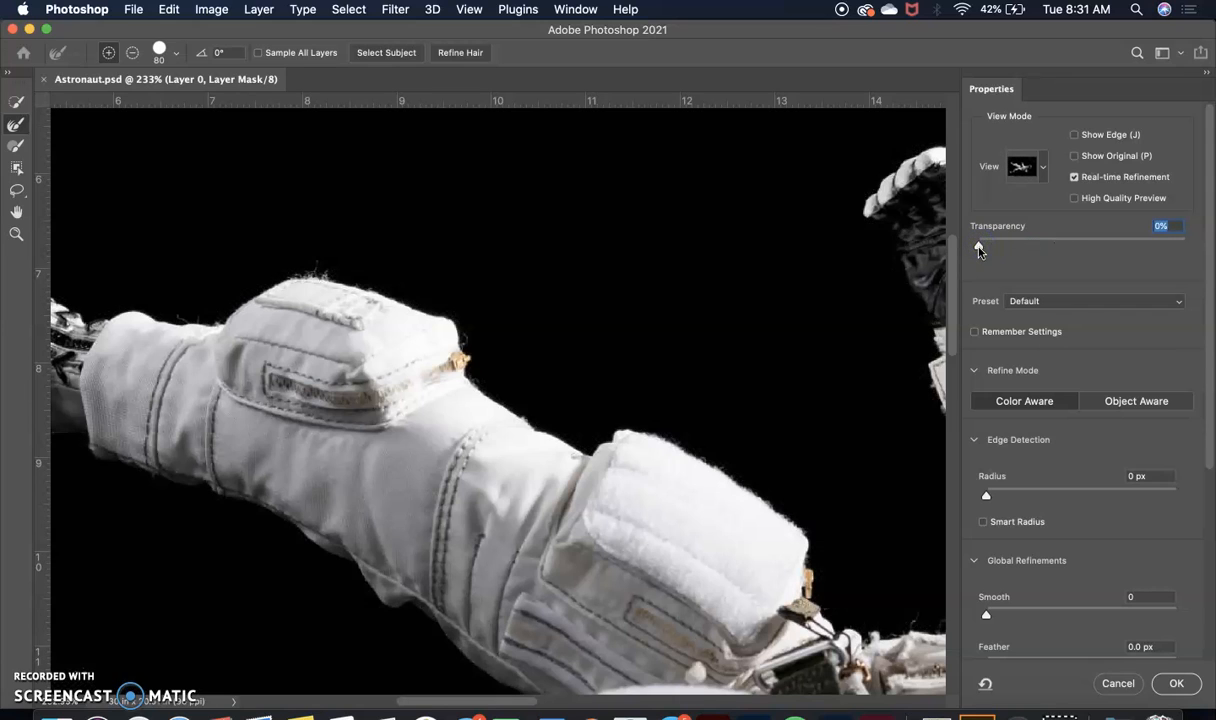
left_click_drag(978, 251, 1172, 256)
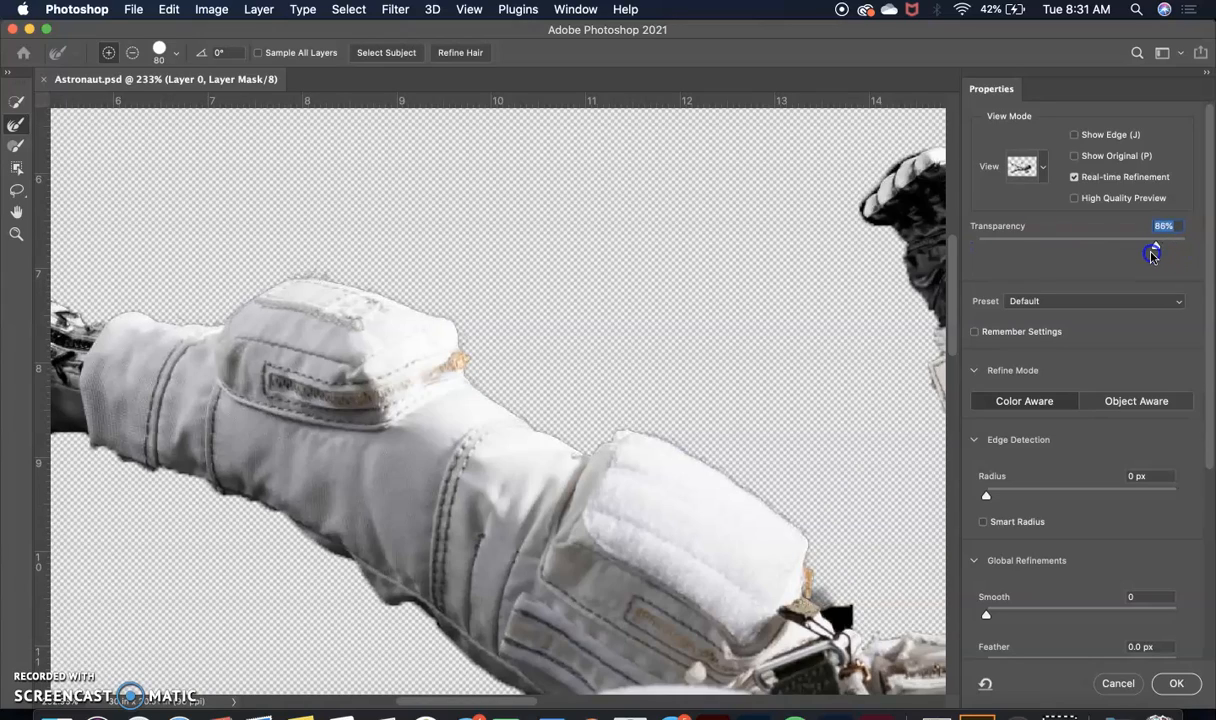
left_click(1074, 135)
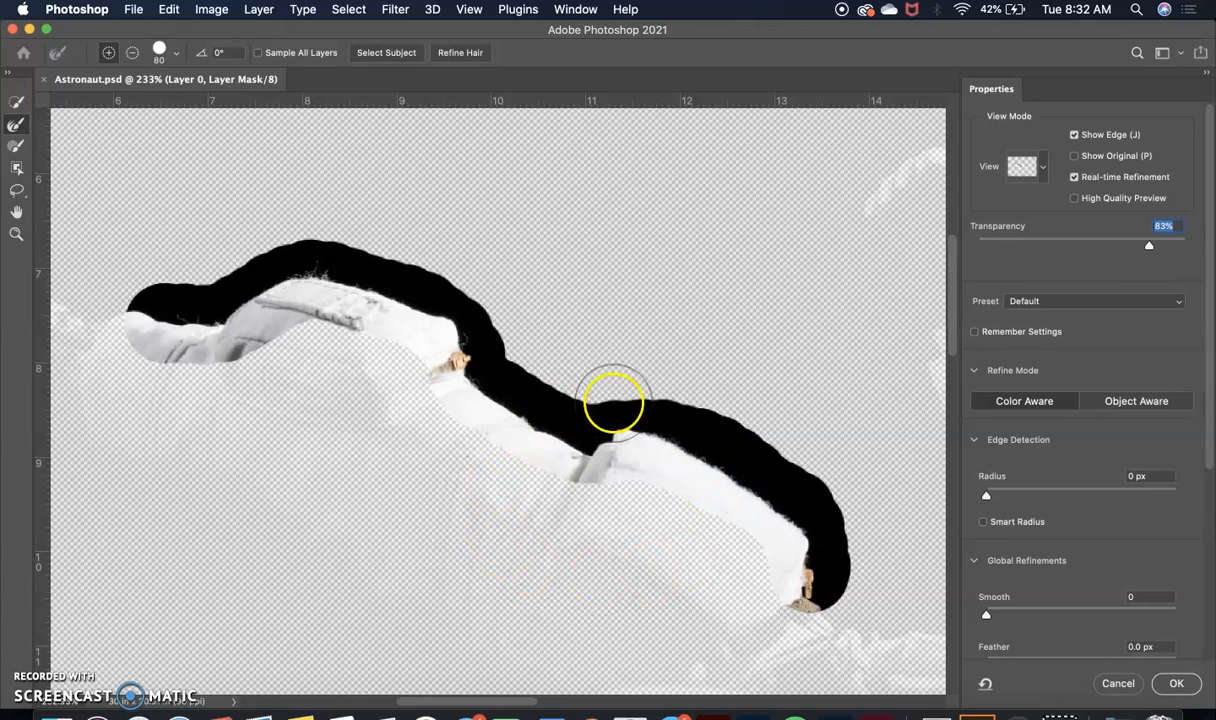
left_click(1074, 135)
- Try Feather 9.6 px, Smooth 56 and Contrast 53% on the whole mask, and reset all three to zero
scroll(1040, 390, "down", 3)
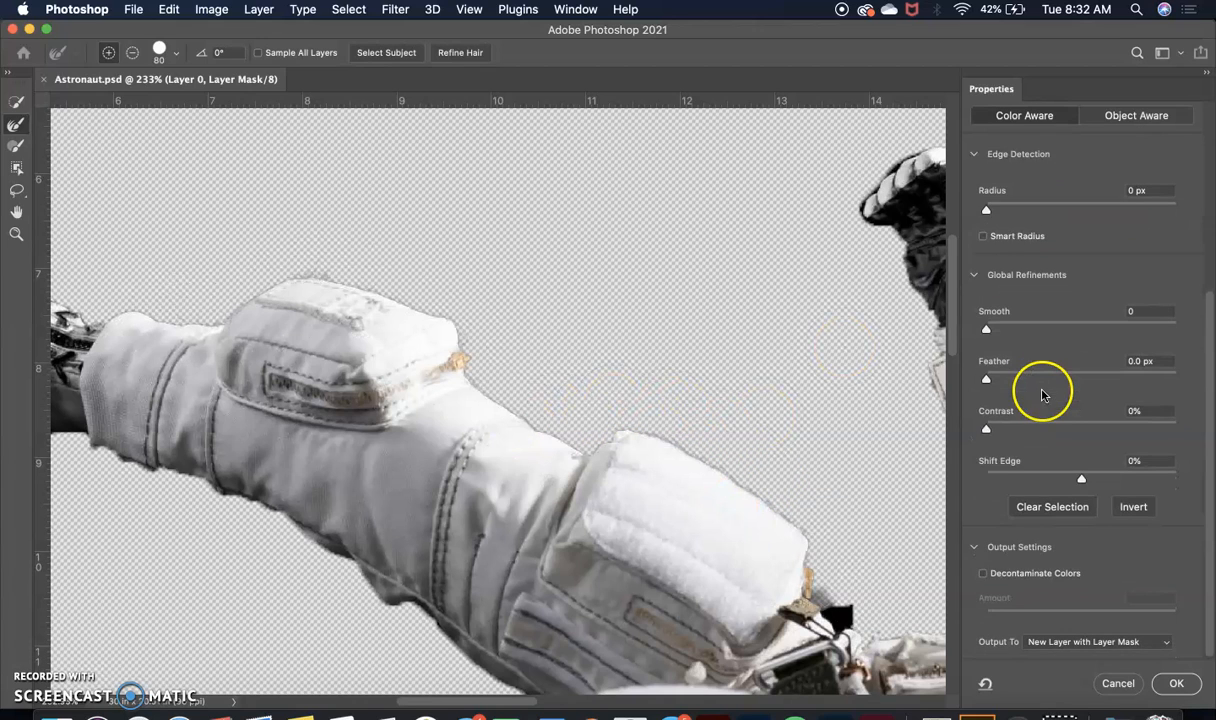
scroll(682, 460, "down", 10)
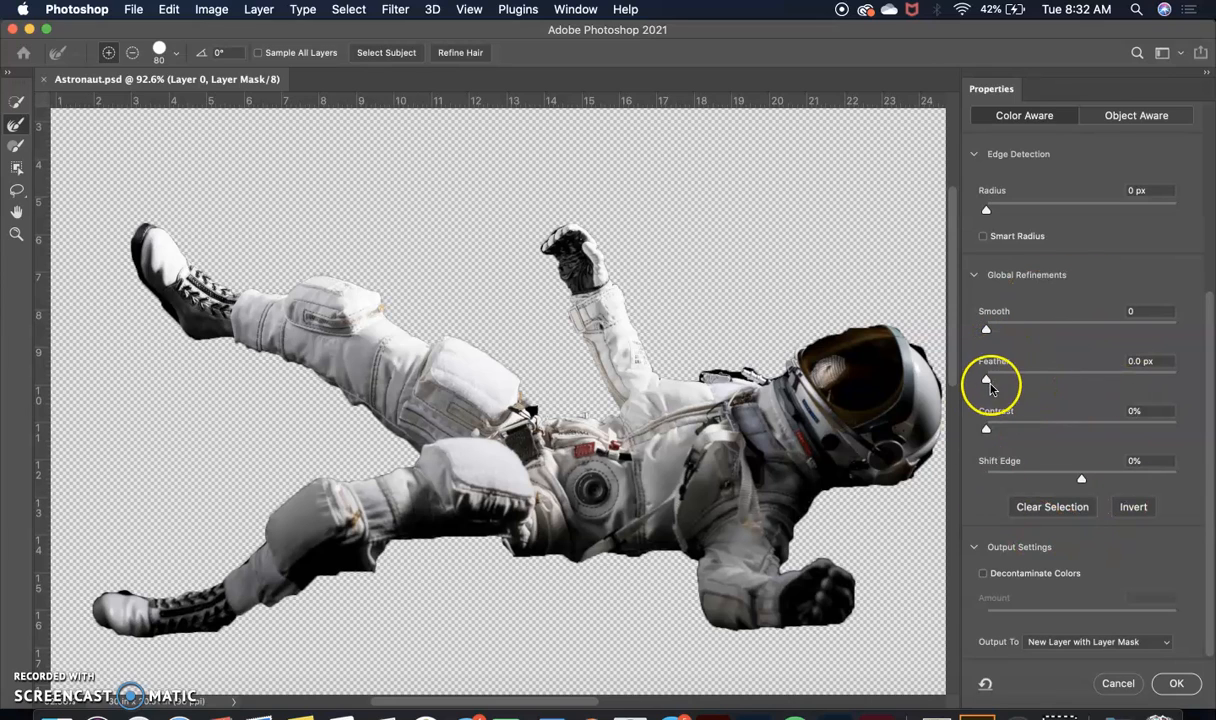
left_click_drag(987, 382, 1061, 385)
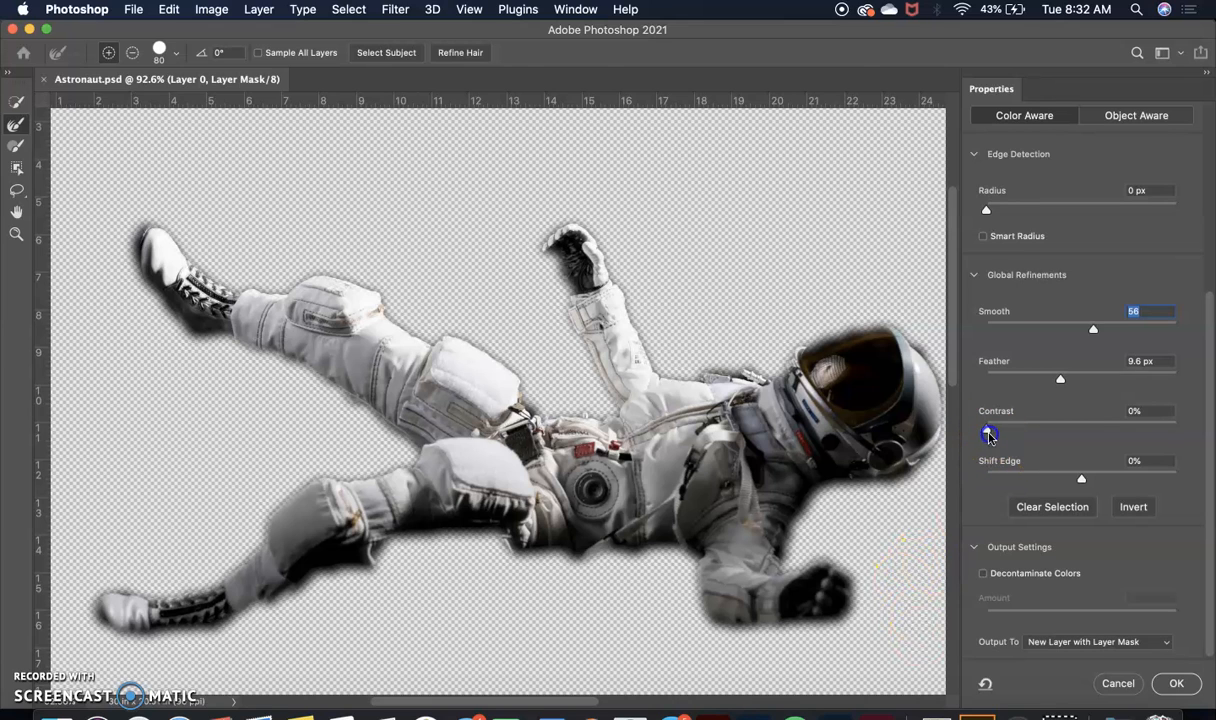
left_click_drag(996, 438, 990, 433)
left_click_drag(1073, 436, 1089, 437)
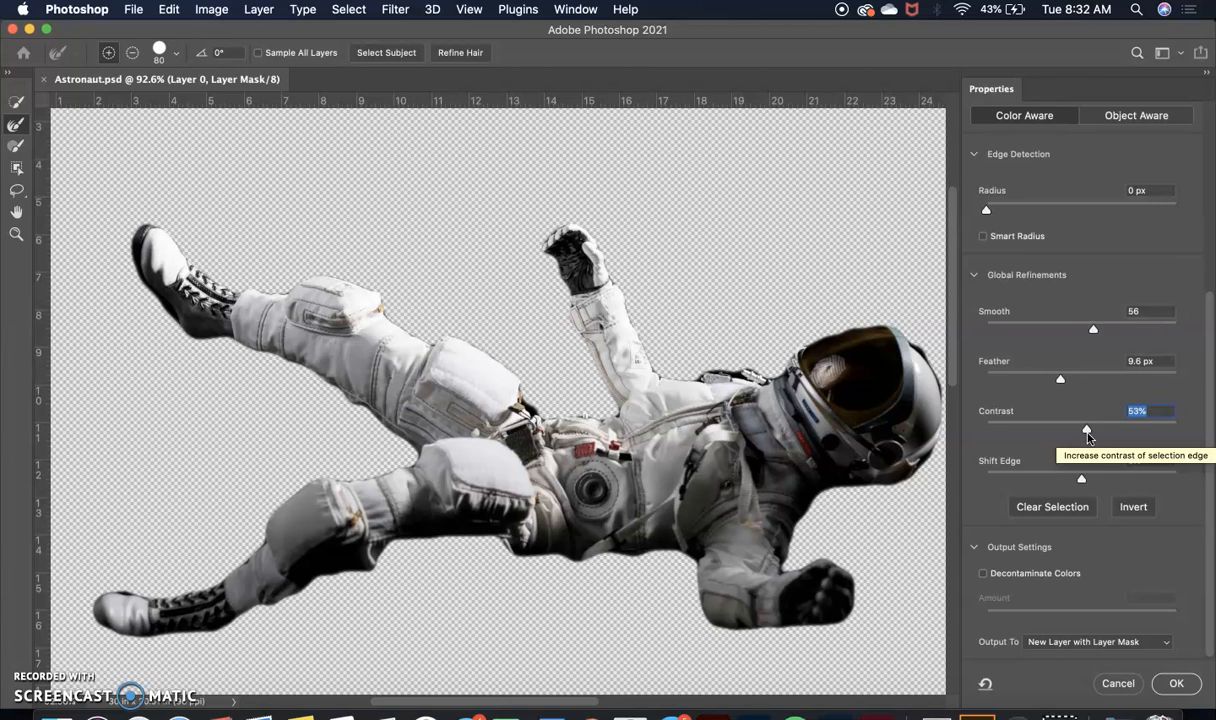
left_click_drag(1097, 437, 1065, 428)
left_click_drag(1061, 378, 985, 378)
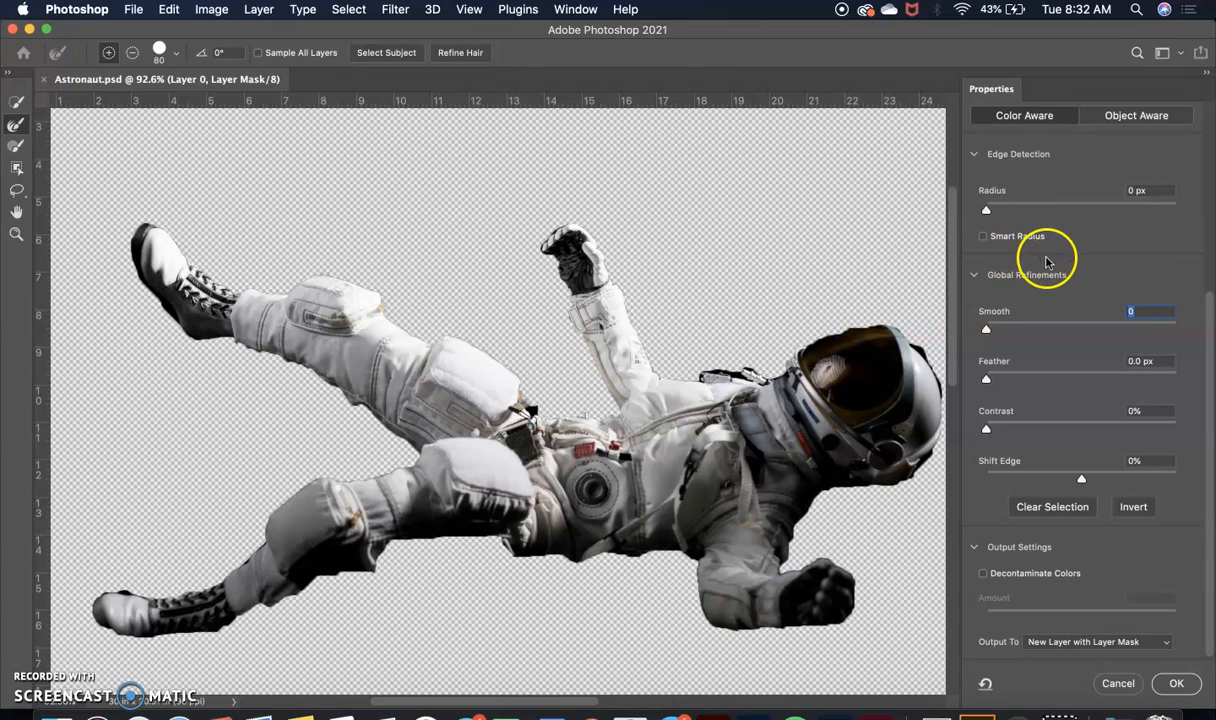
- Show the edge area at 49% transparency and set the edge detection radius to 26 px
scroll(1006, 257, "up", 3)
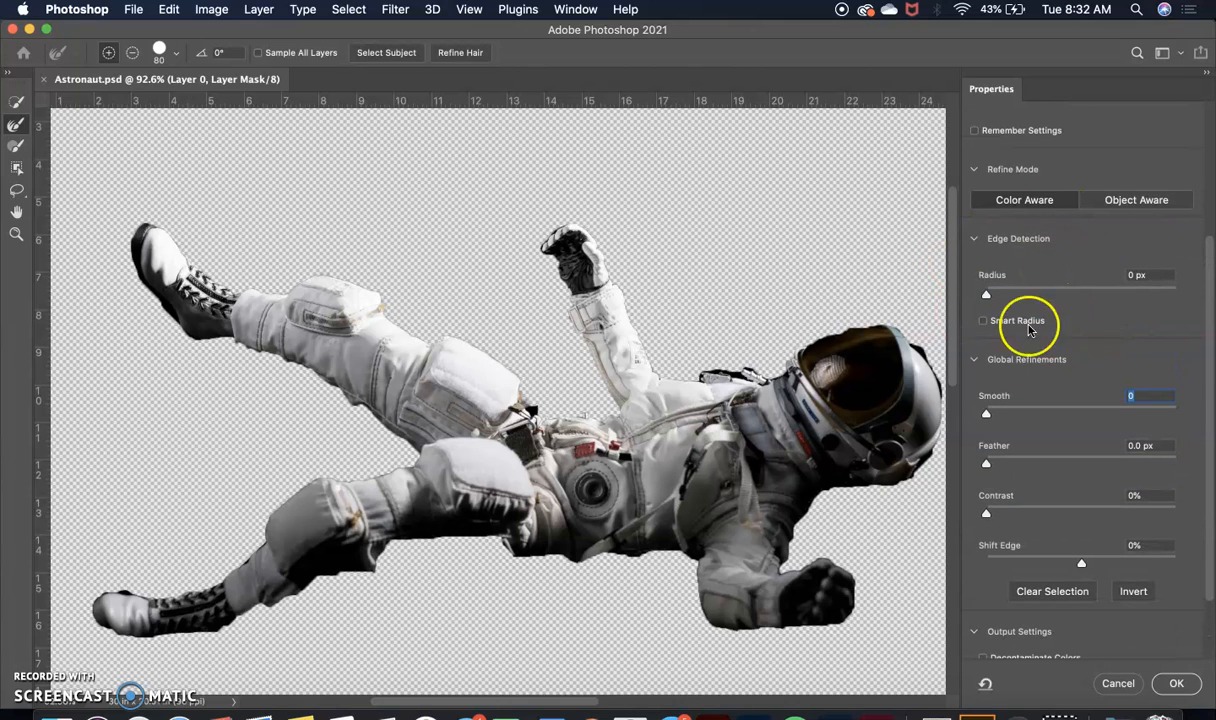
left_click(985, 293)
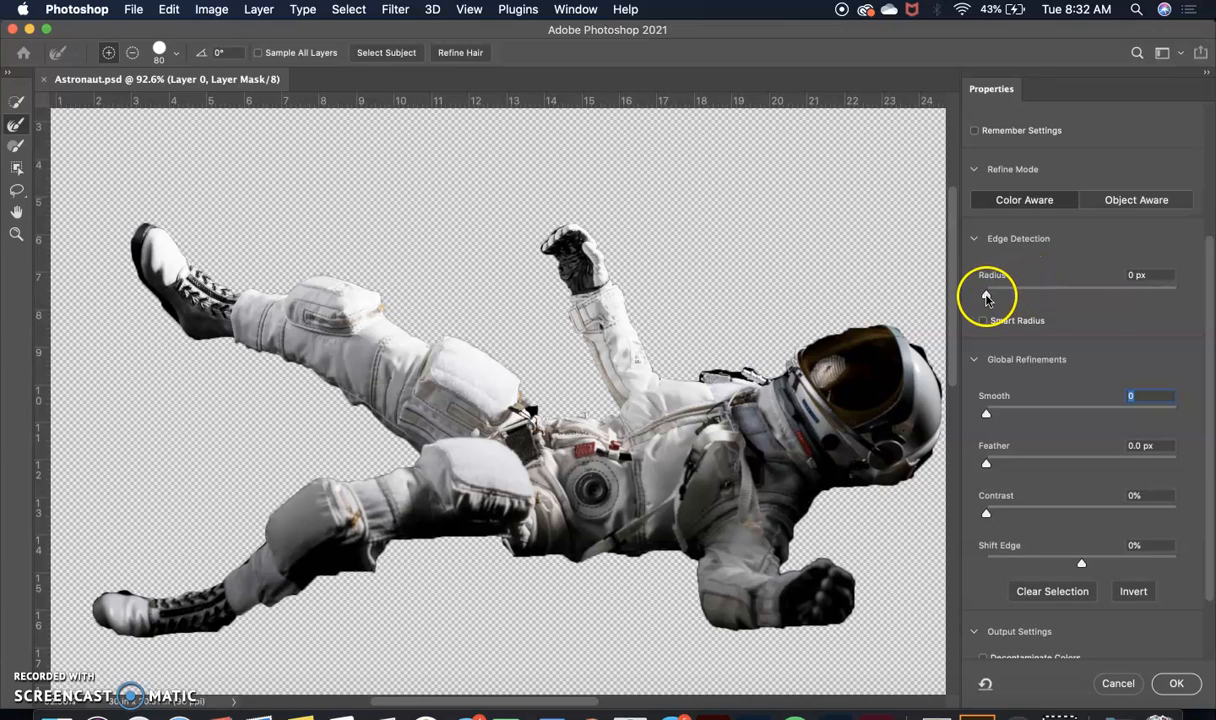
scroll(1018, 247, "up", 5)
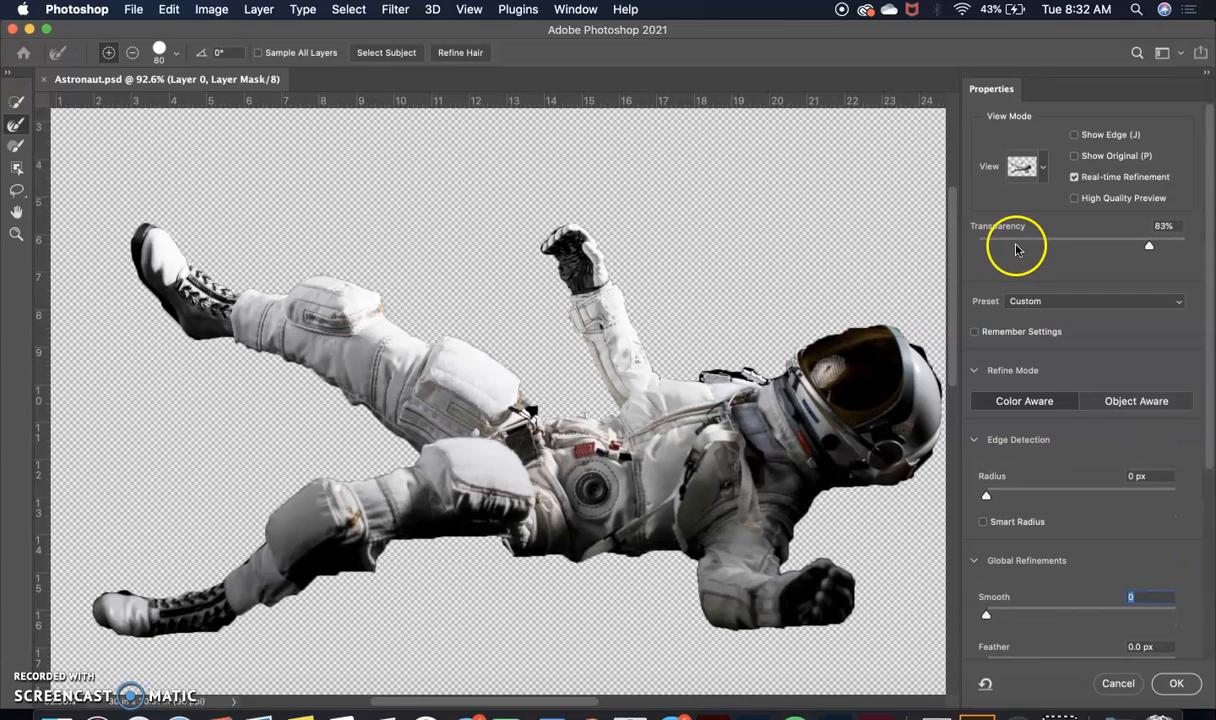
left_click(1073, 136)
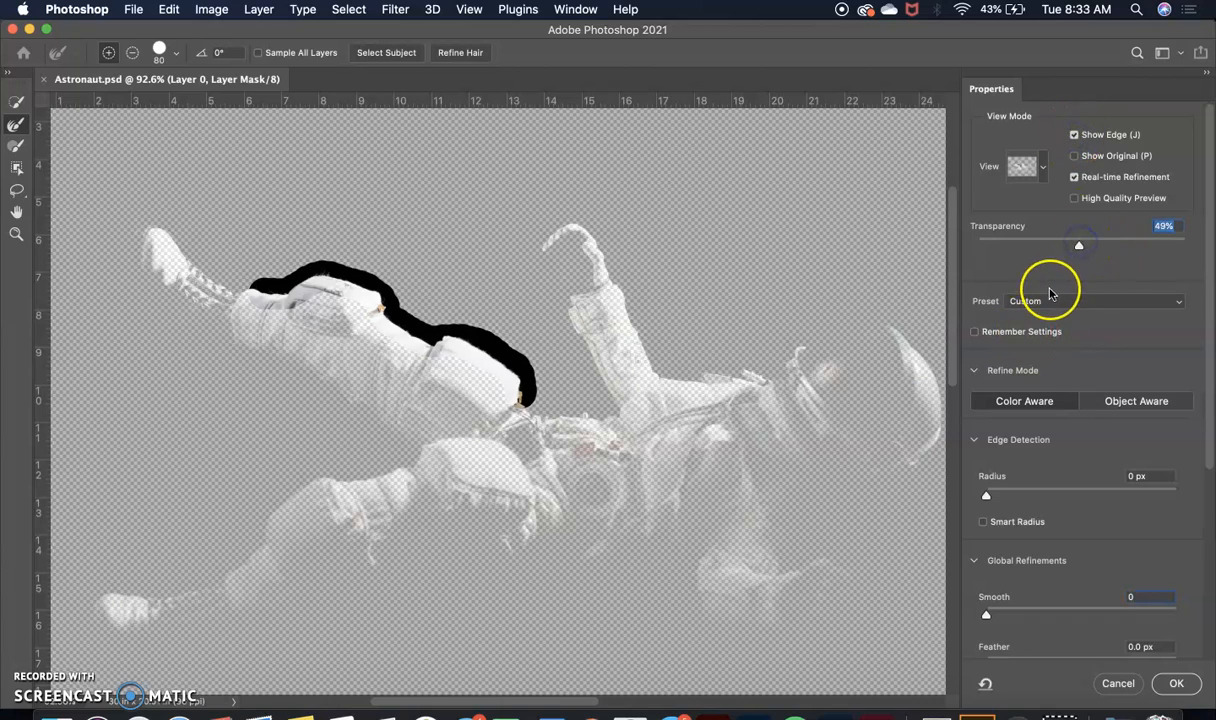
scroll(1040, 368, "down", 5)
left_click(992, 266)
left_click_drag(1057, 270, 1081, 276)
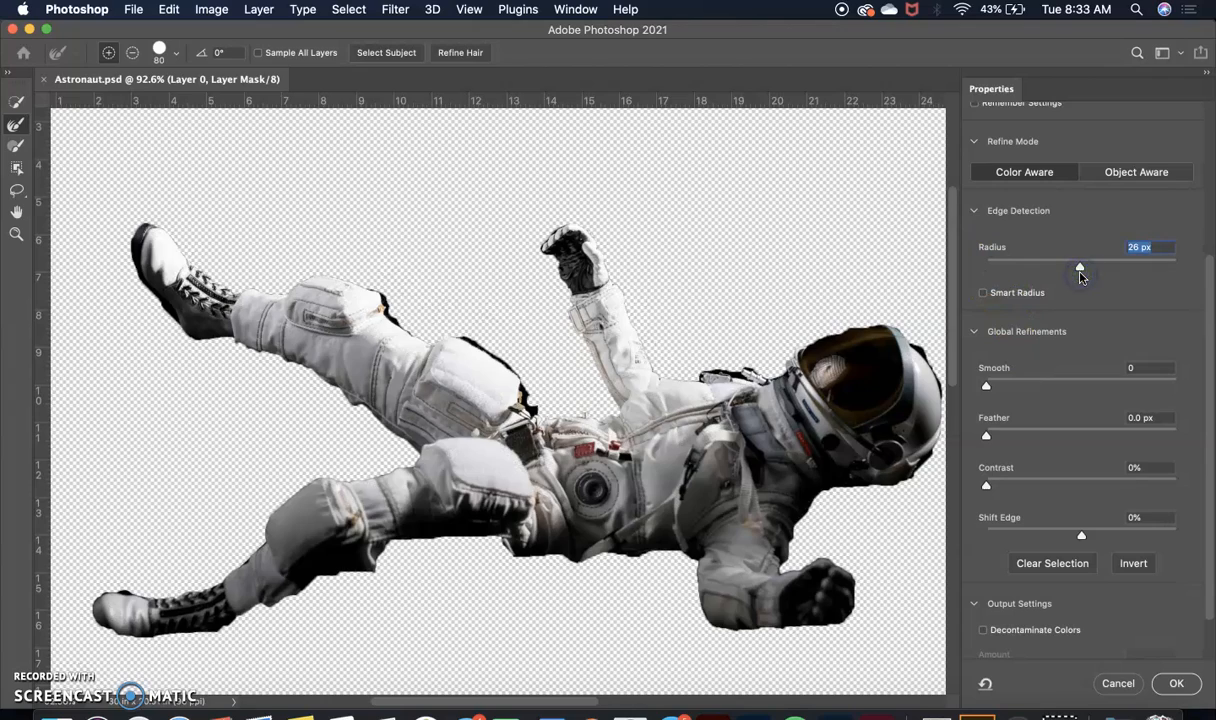
- Check the edge band around the astronaut, hide the edge area and set the edge detection radius to 9 px
left_click_drag(792, 363, 736, 370)
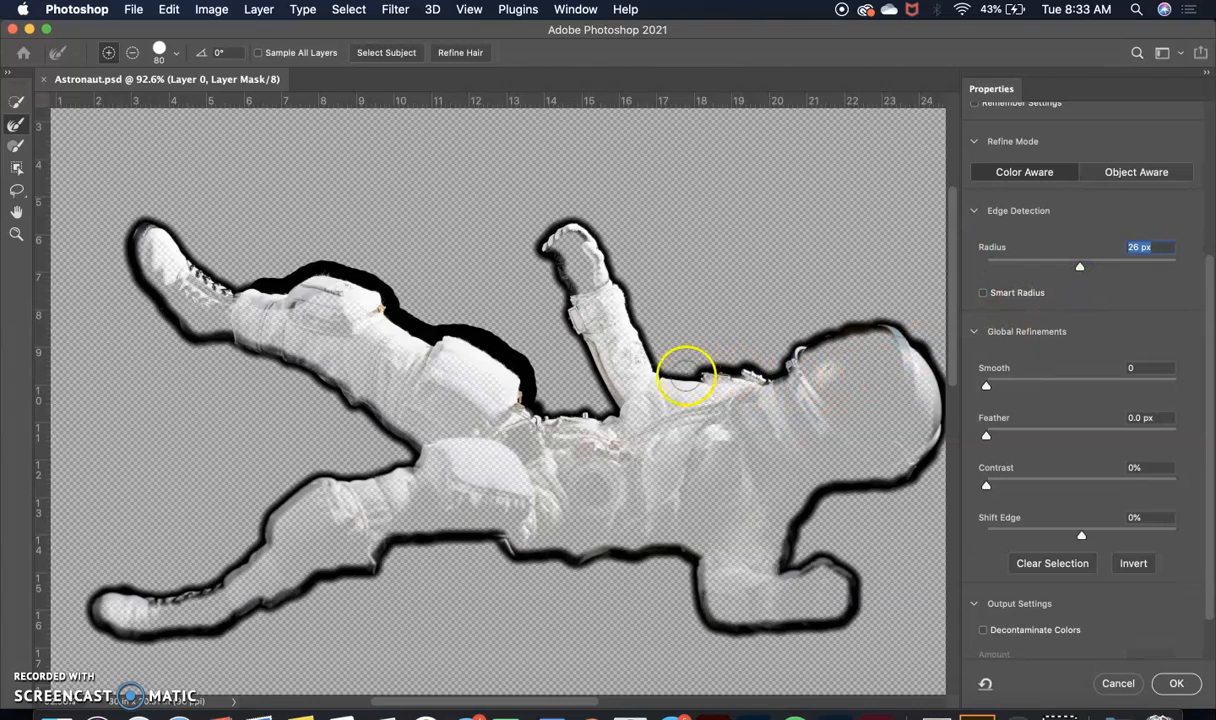
mouse_move(622, 260)
left_mouse_down()
mouse_move(591, 231)
mouse_move(543, 239)
left_mouse_up()
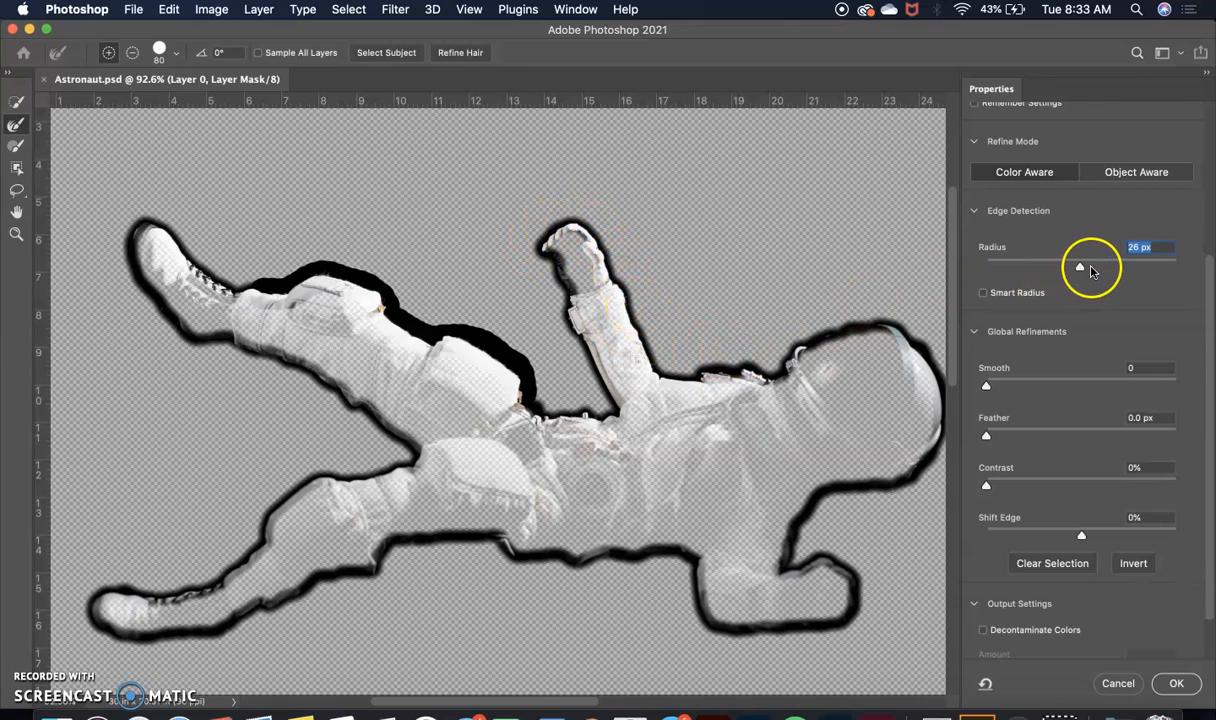
scroll(1050, 276, "up", 5)
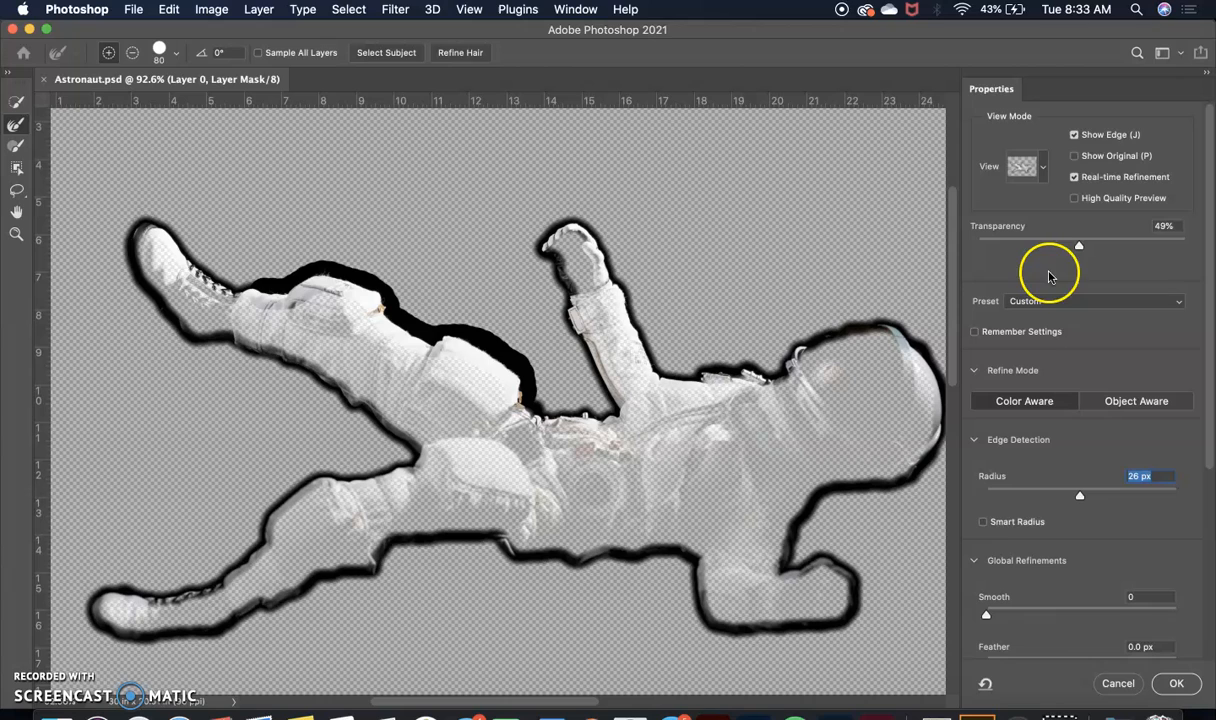
left_click(1074, 136)
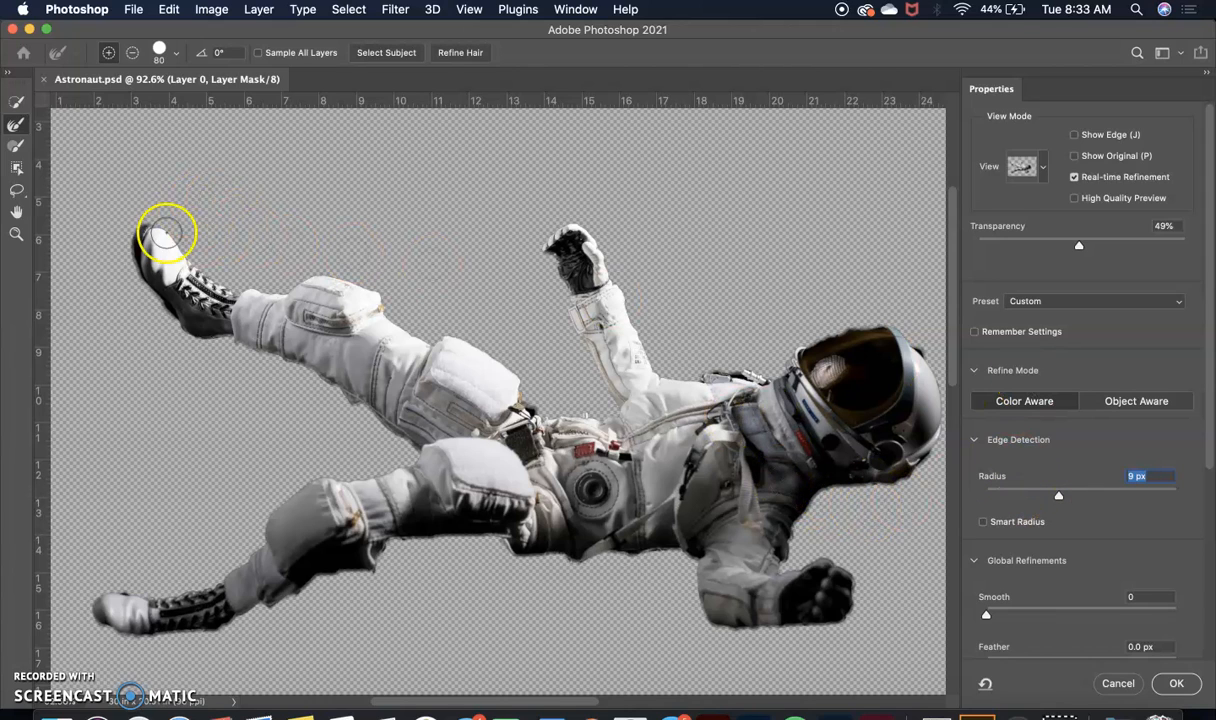
- Select the Brush tool and show the mask of the raised leg in Black & White view
left_click(15, 150)
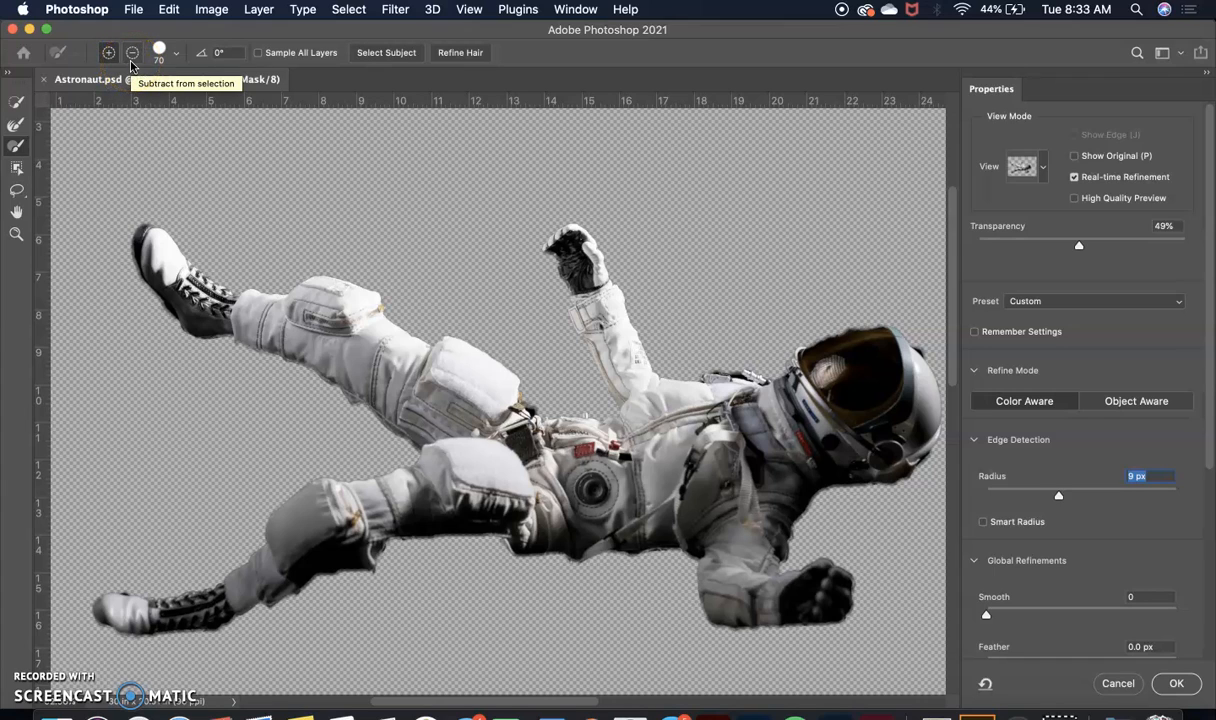
scroll(343, 342, "up", 7)
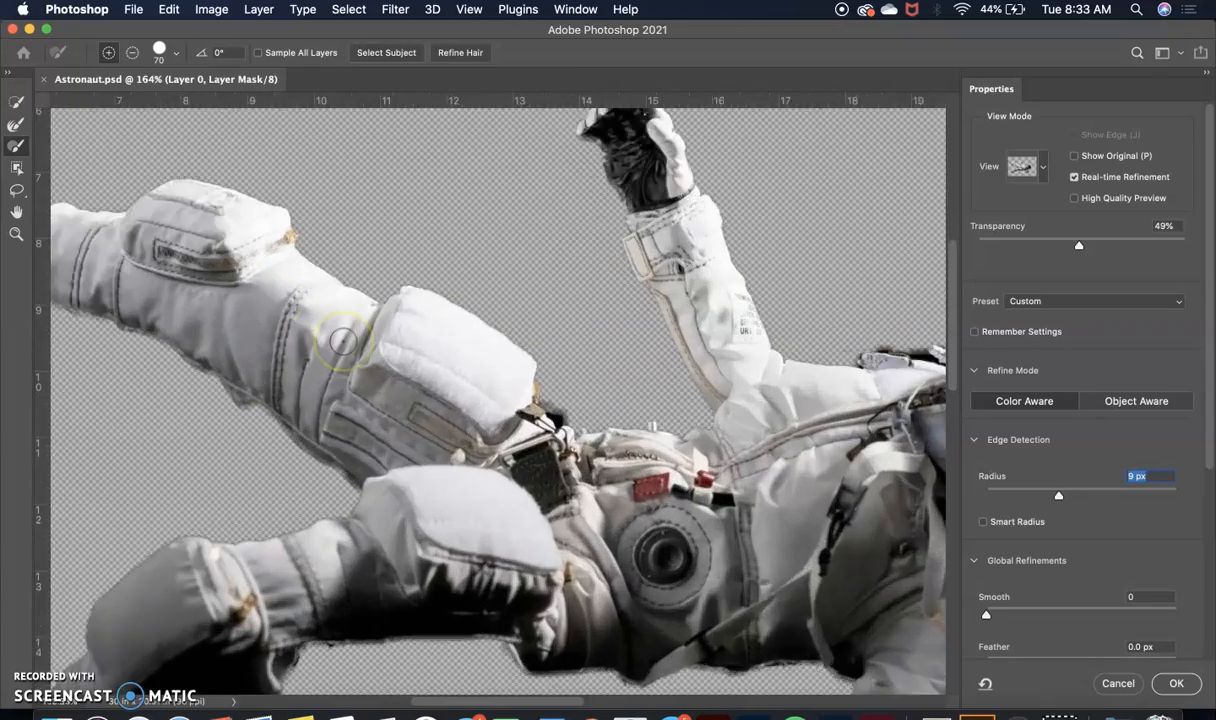
scroll(343, 342, "up", 3)
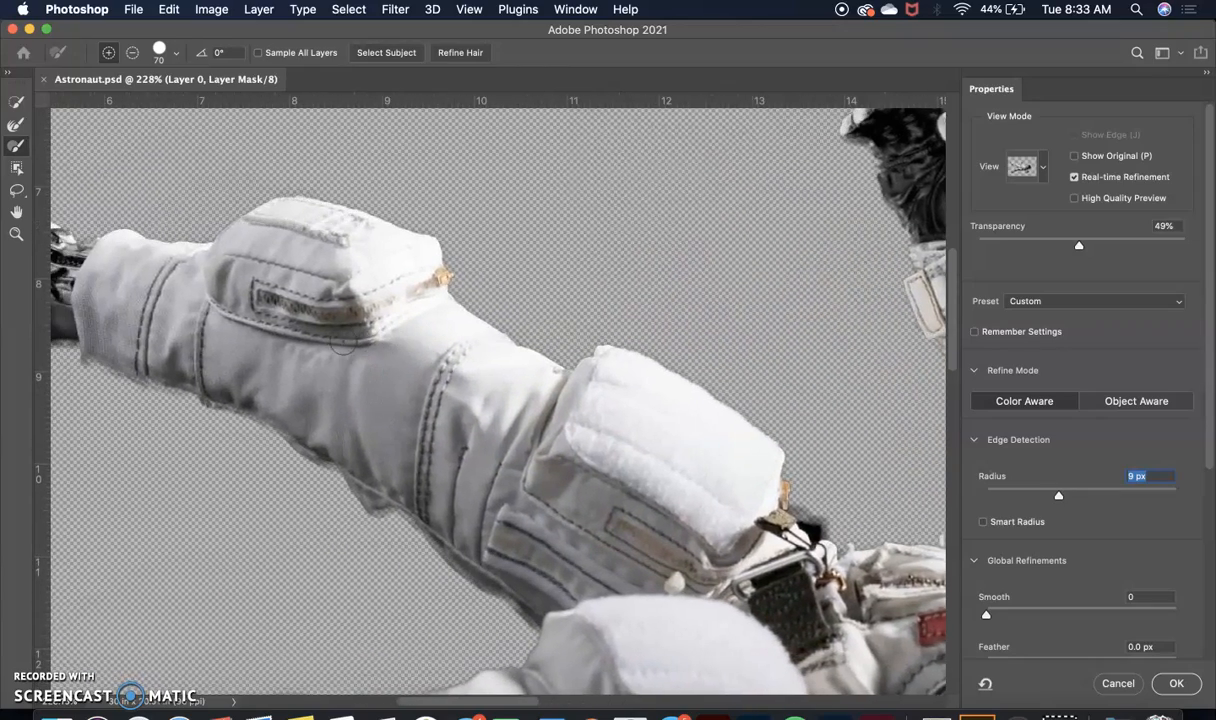
mouse_move(290, 345)
left_mouse_down()
mouse_move(335, 295)
mouse_move(317, 246)
mouse_move(316, 279)
mouse_move(335, 295)
mouse_move(318, 287)
mouse_move(388, 283)
left_mouse_up()
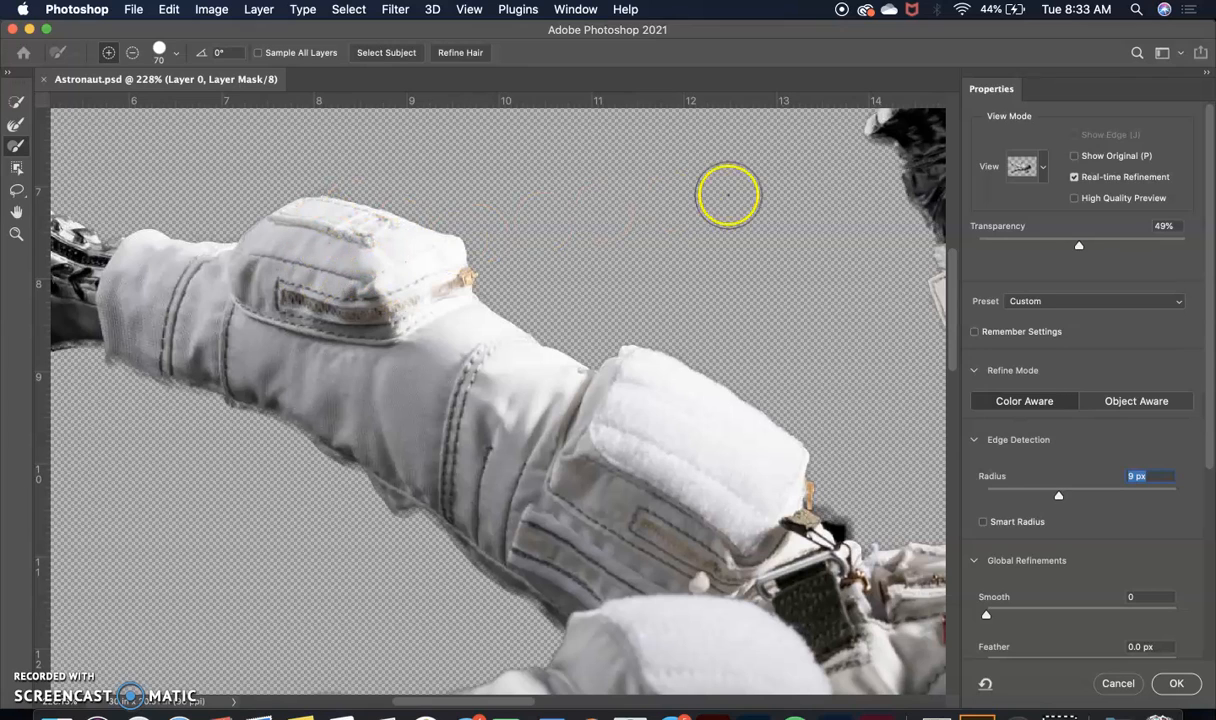
left_click(1038, 167)
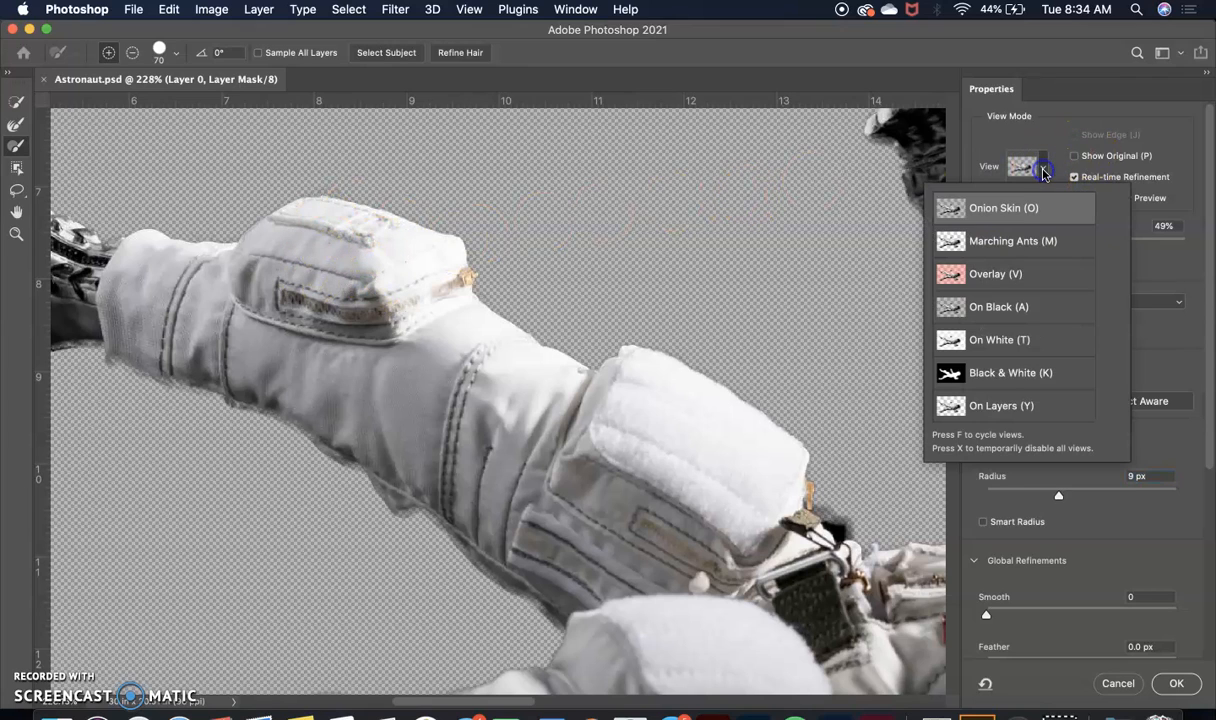
left_click(1010, 375)
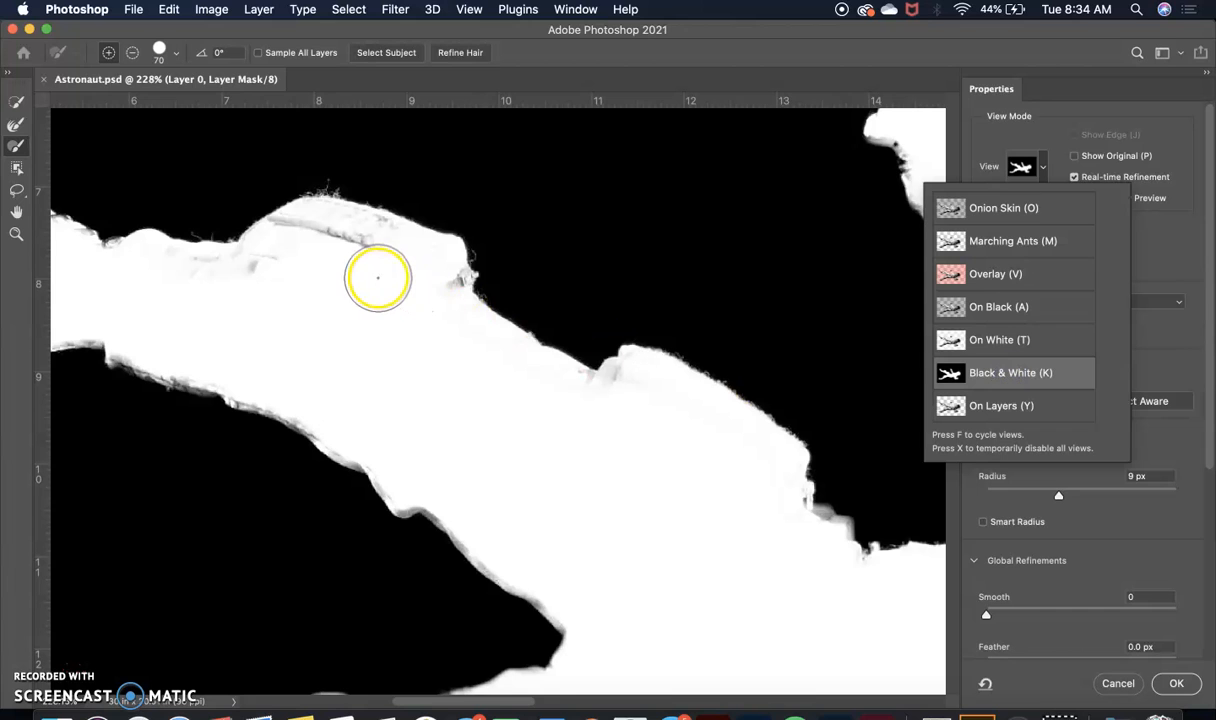
- Paint the gray patches inside the raised leg's knee pad solid white with the Brush in add mode, at sizes 45 and 40
scroll(377, 277, "up", 5)
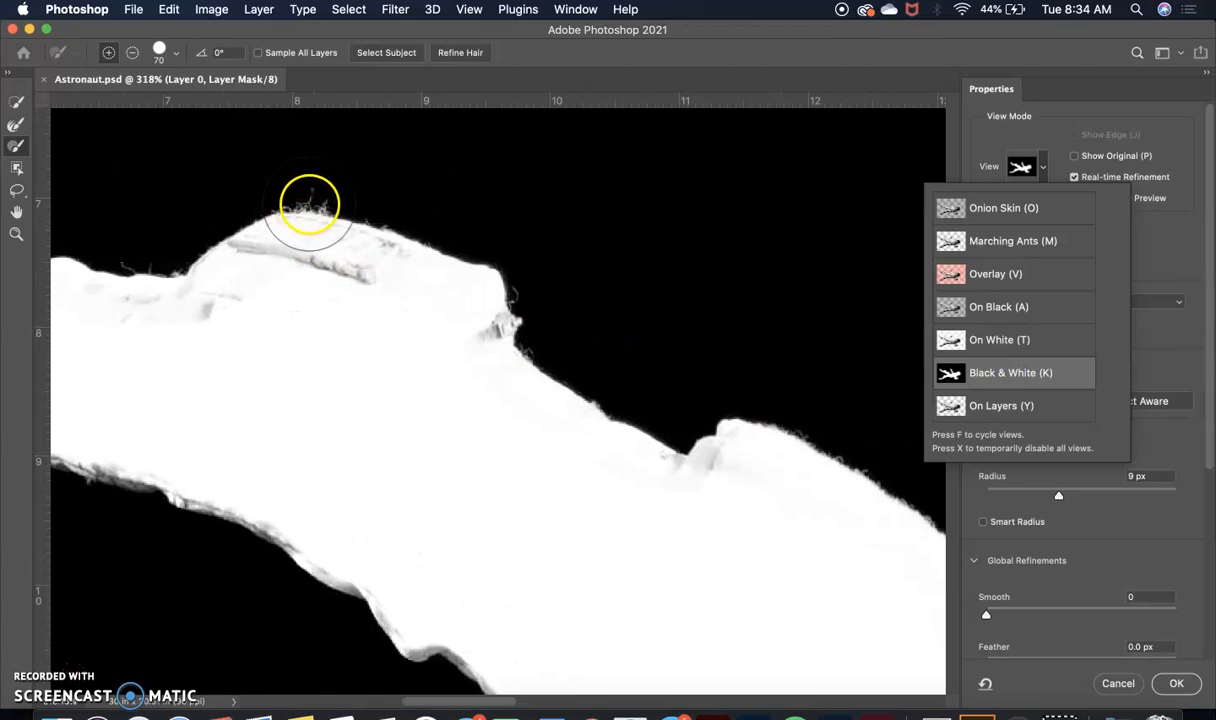
mouse_move(318, 270)
left_mouse_down()
mouse_move(235, 248)
mouse_move(351, 276)
mouse_move(389, 258)
mouse_move(305, 226)
mouse_move(399, 279)
mouse_move(305, 283)
mouse_move(380, 229)
mouse_move(290, 326)
mouse_move(362, 194)
mouse_move(342, 300)
mouse_move(309, 306)
mouse_move(381, 299)
left_mouse_up()
scroll(198, 392, "left", 5)
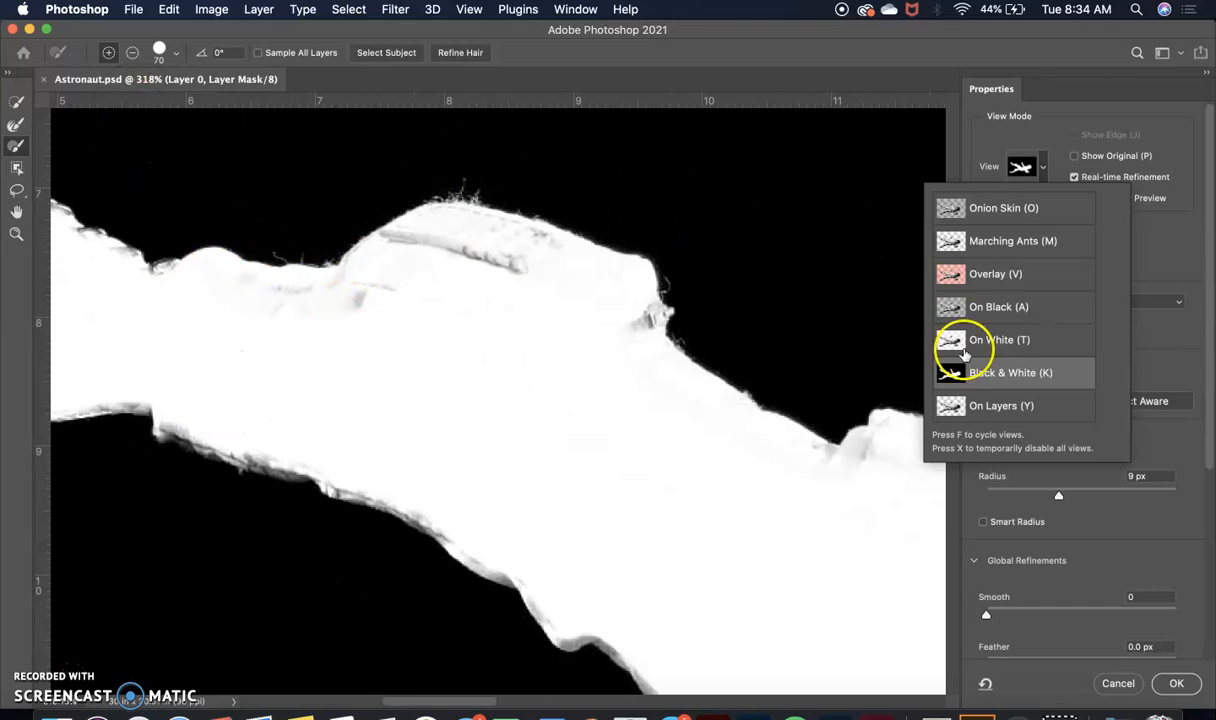
left_click(113, 62)
mouse_move(345, 260)
left_mouse_down()
mouse_move(260, 318)
mouse_move(309, 325)
mouse_move(361, 312)
mouse_move(409, 270)
mouse_move(453, 257)
mouse_move(538, 278)
mouse_move(445, 253)
mouse_move(491, 296)
left_mouse_up()
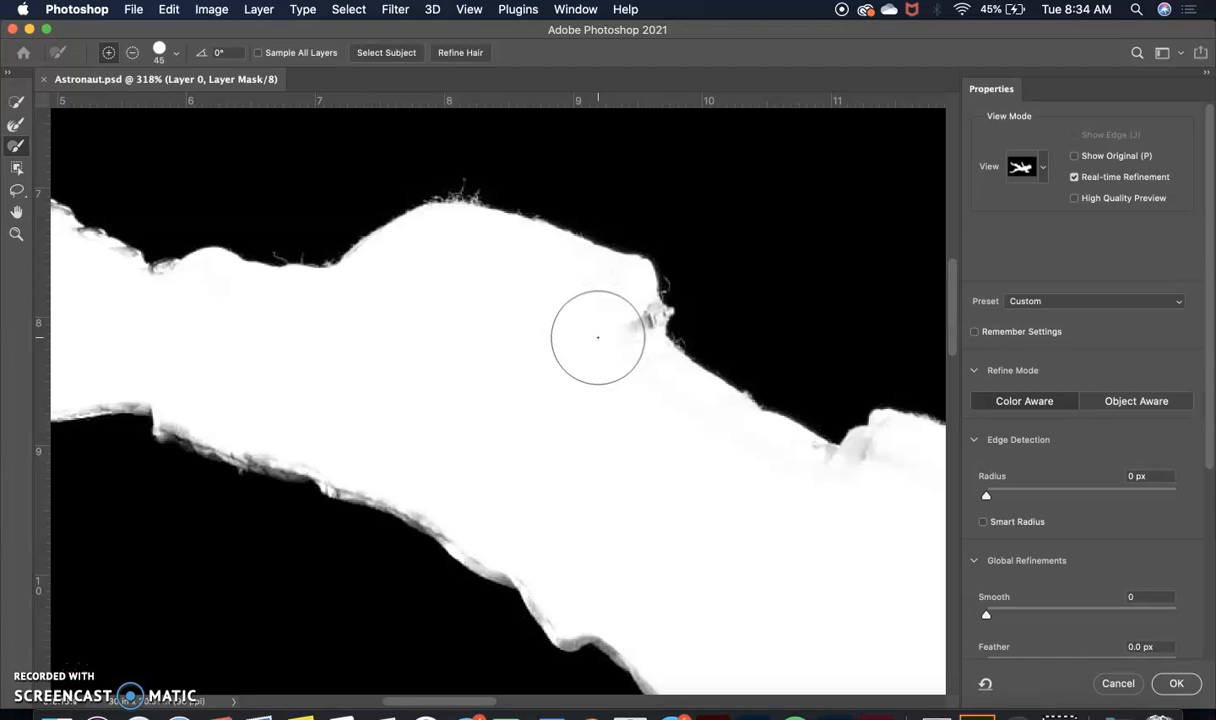
left_click_drag(604, 288, 633, 315)
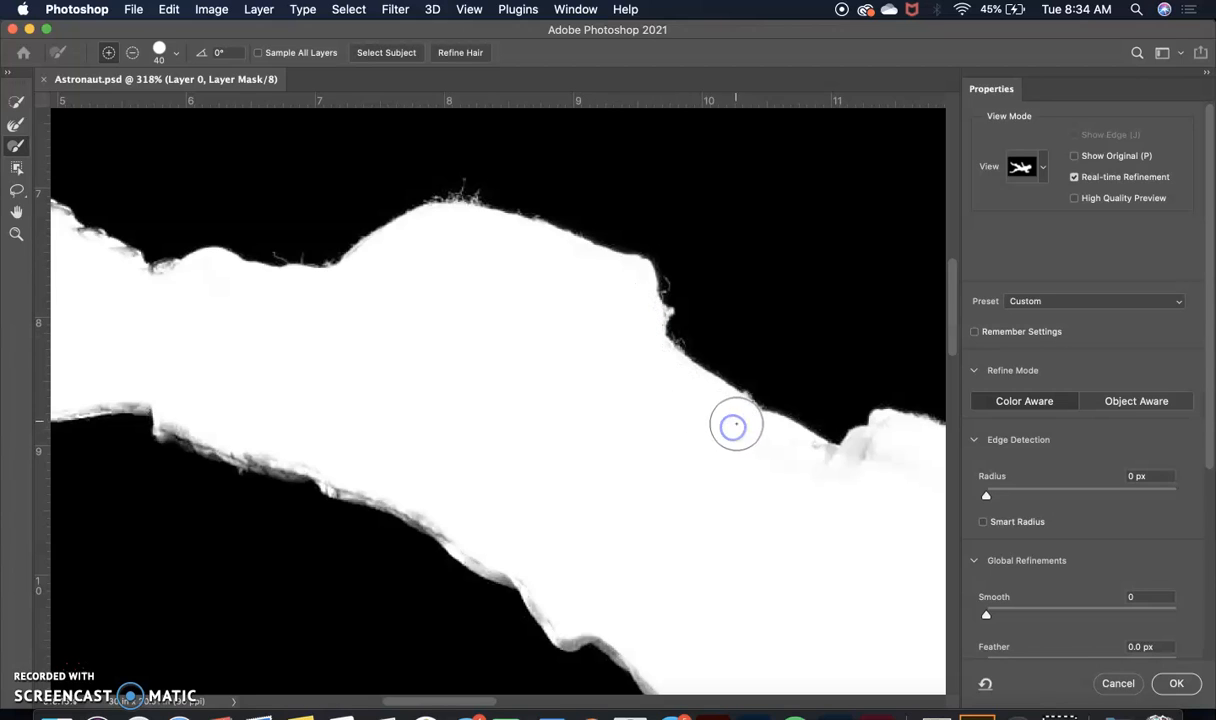
- Switch to Overlay view and paint with the size 40 add brush inside the raised leg, from the knee pad to the thigh pad
left_click(1046, 180)
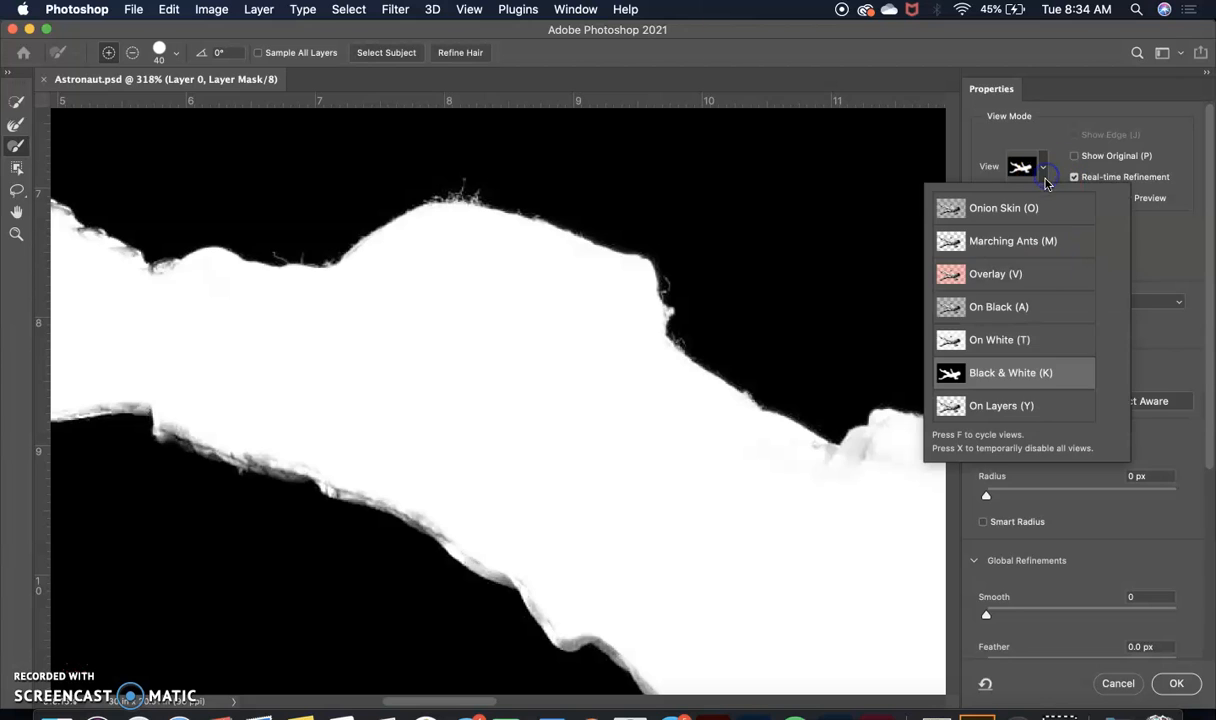
left_click(992, 281)
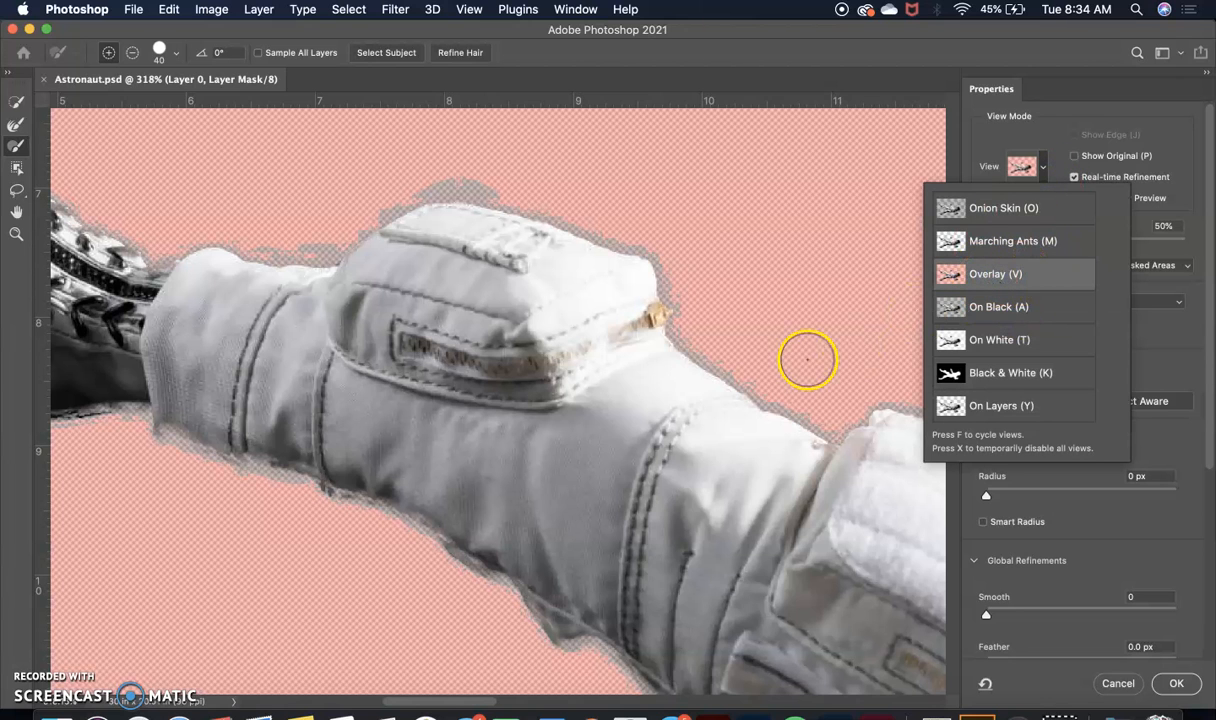
scroll(603, 373, "up", 1)
scroll(603, 373, "up", 1)
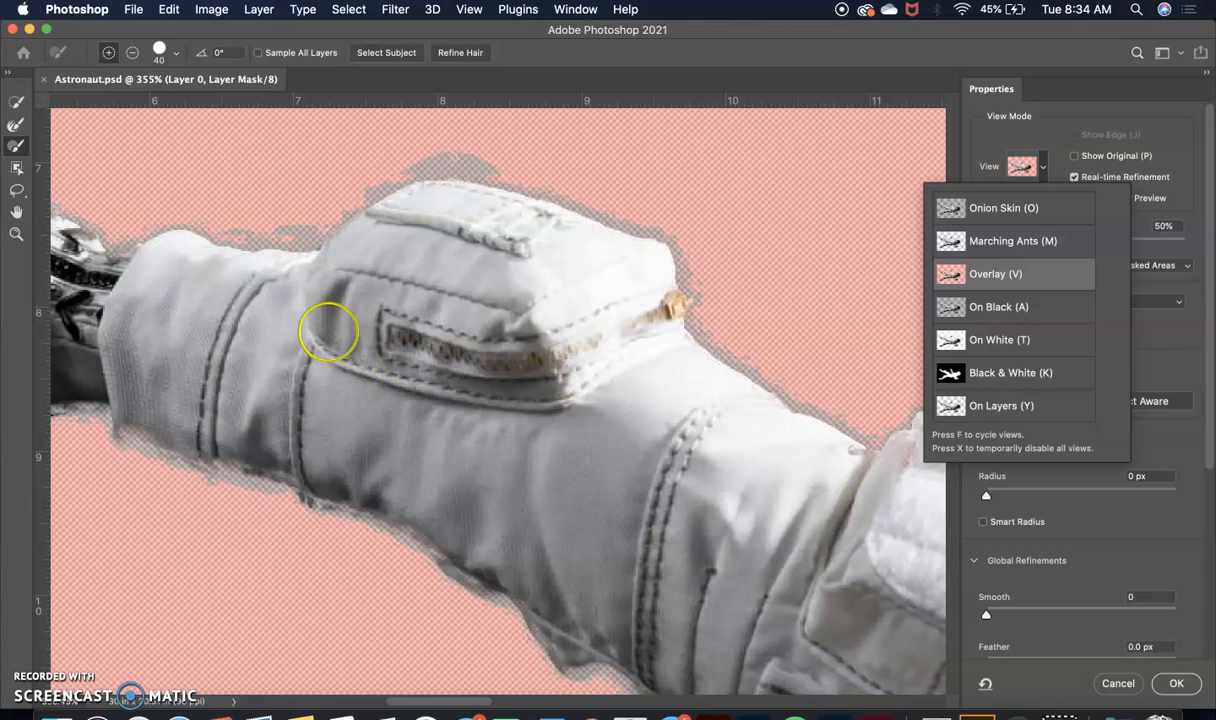
left_click(429, 215)
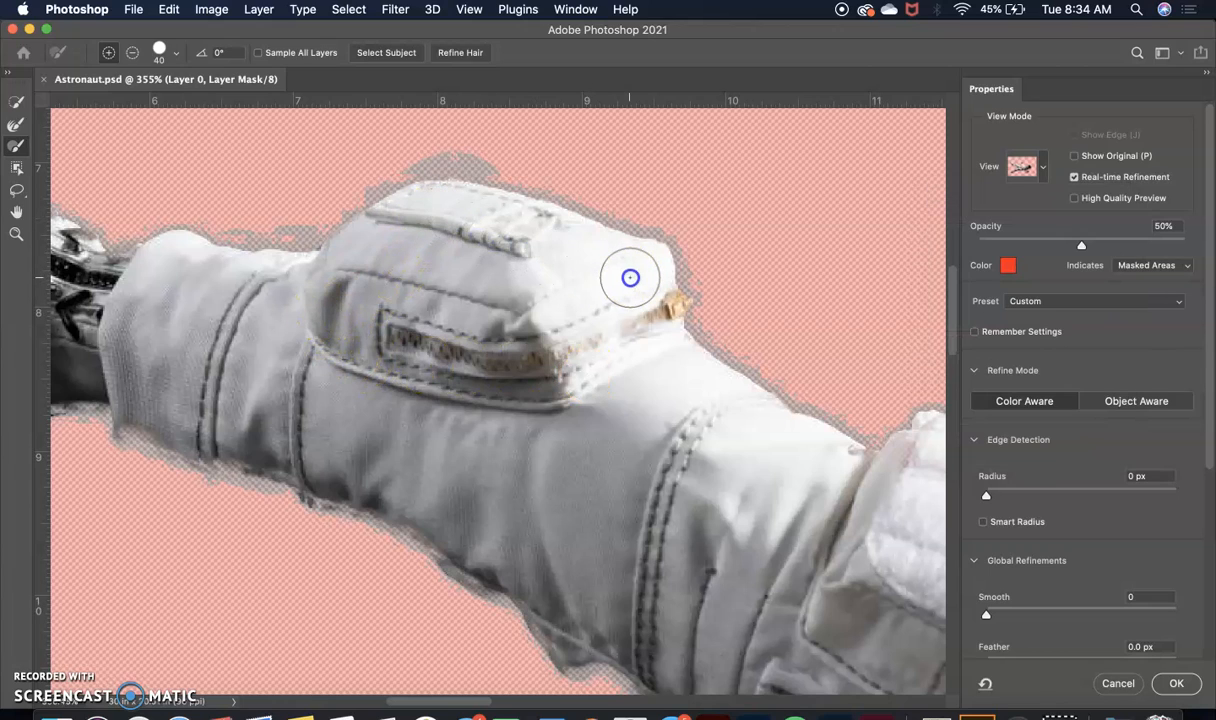
left_click_drag(671, 361, 692, 385)
left_click_drag(852, 476, 899, 482)
scroll(899, 482, "right", 10)
scroll(899, 482, "down", 3)
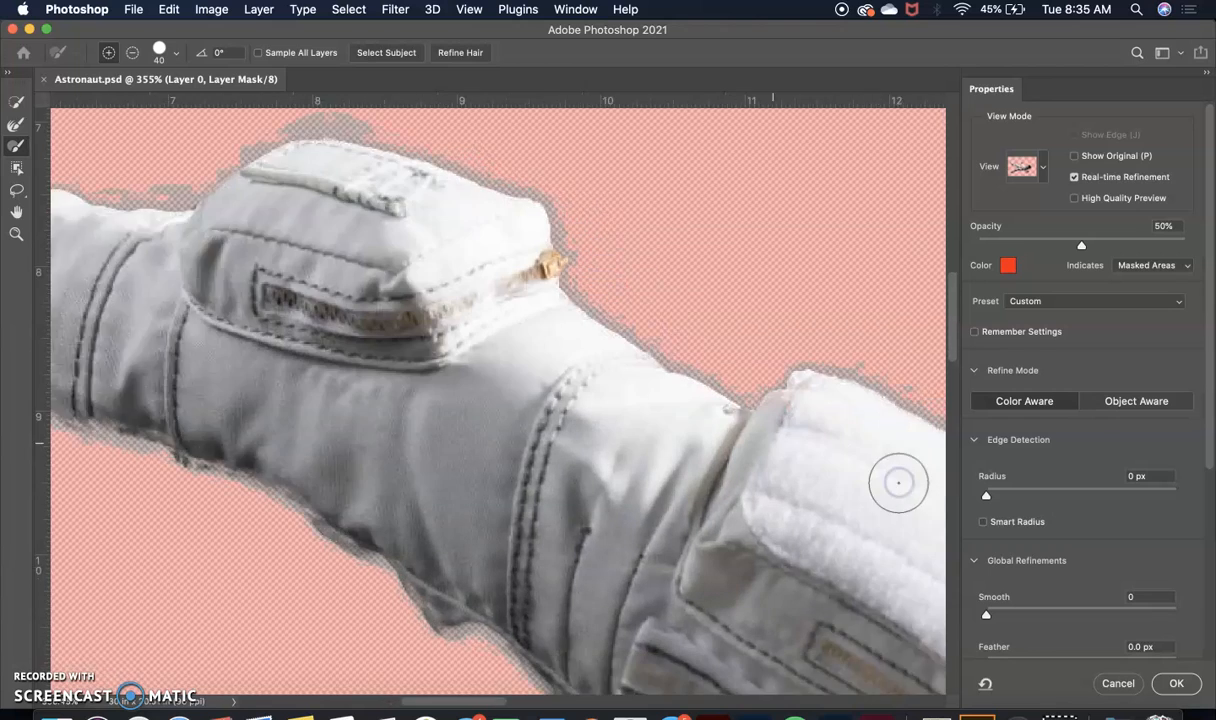
mouse_move(804, 481)
left_mouse_down()
mouse_move(735, 426)
mouse_move(568, 348)
mouse_move(589, 333)
mouse_move(638, 354)
mouse_move(782, 460)
left_mouse_up()
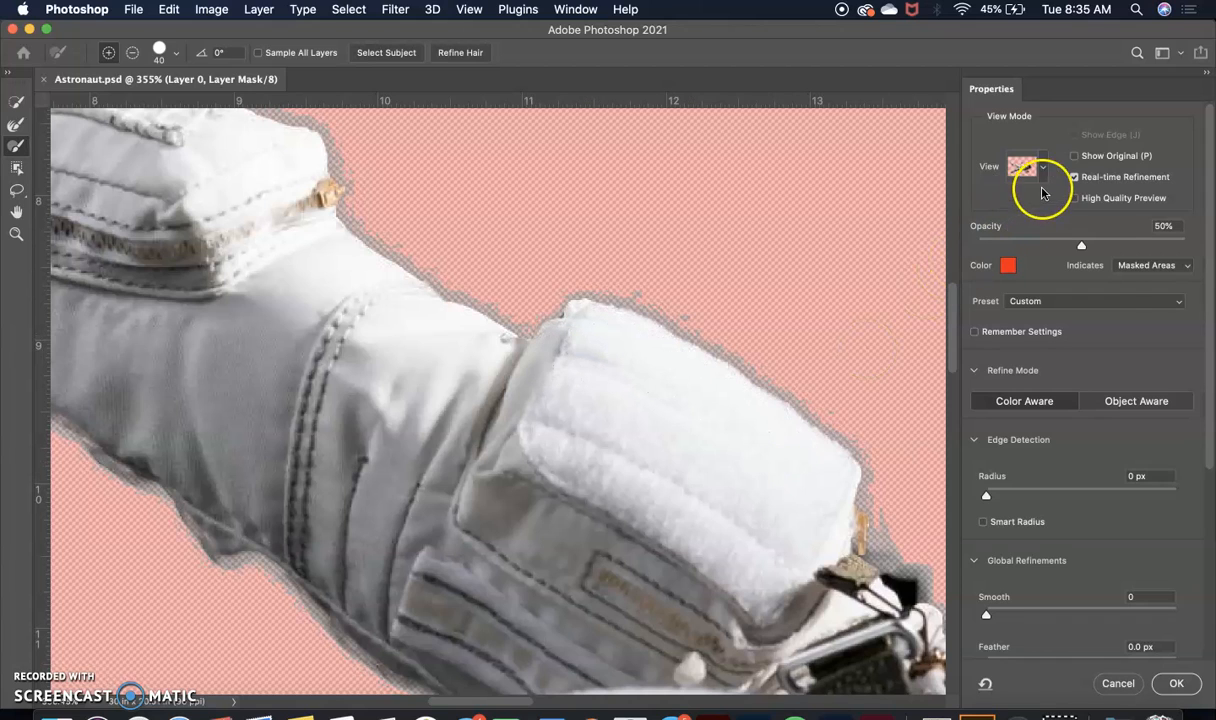
- Check the thigh area in Onion Skin and Black & White views, and return to Onion Skin
left_click(1042, 168)
left_click(1013, 210)
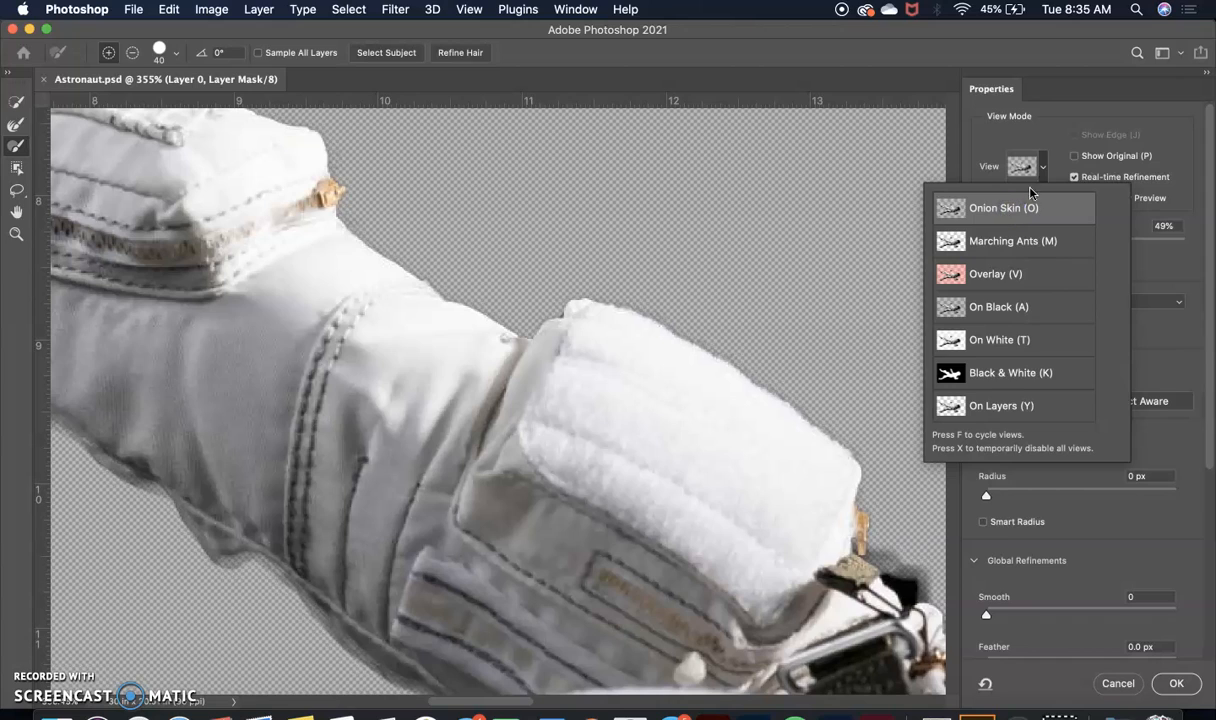
left_click(1031, 372)
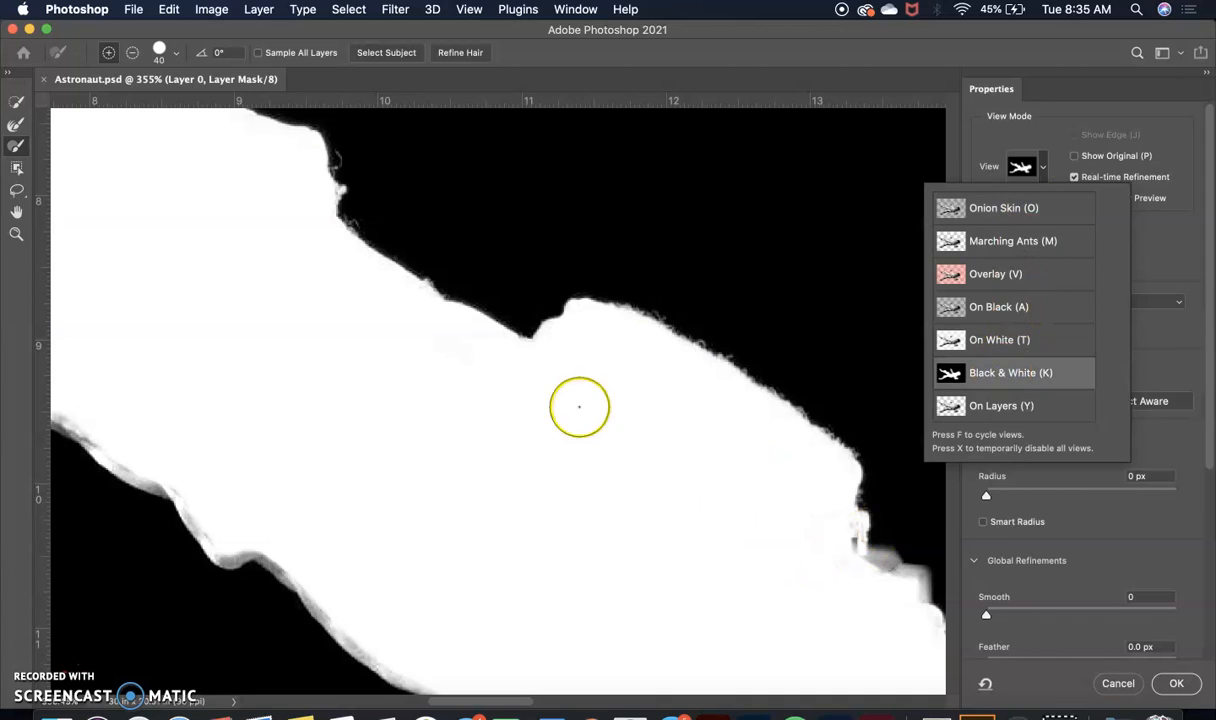
left_click(1029, 208)
left_click(1054, 133)
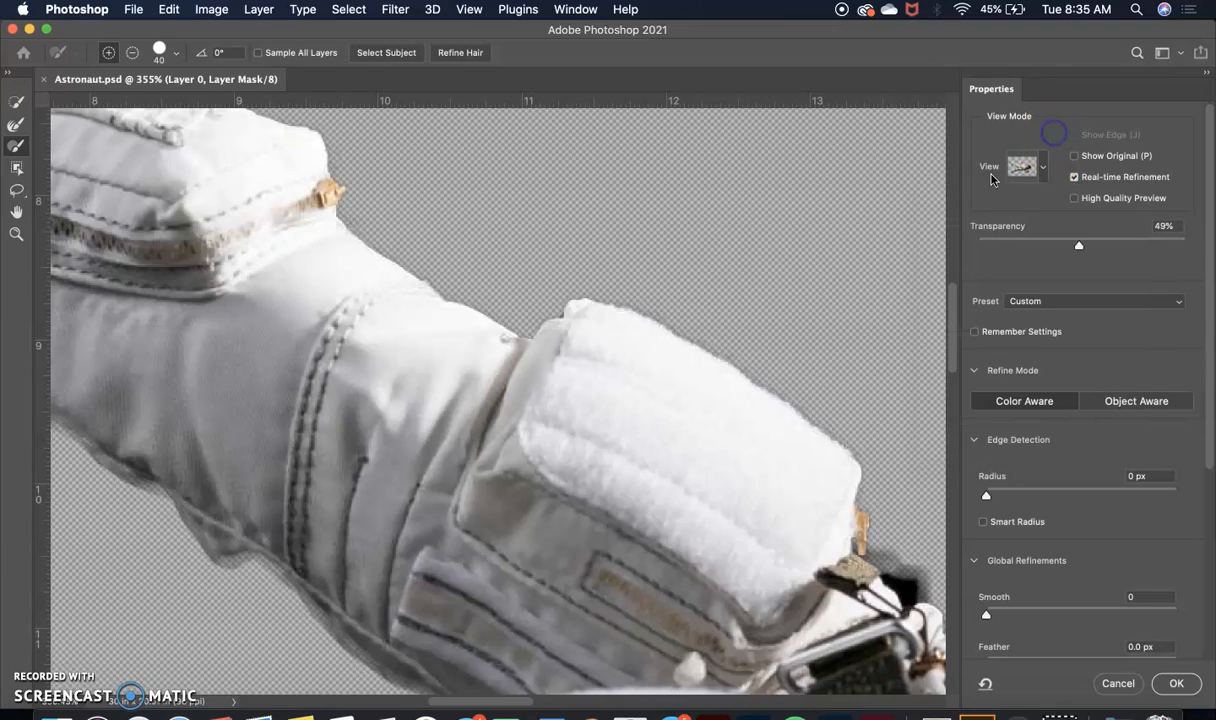
- Set the Onion Skin transparency to 98% for the dark leftover beside the buckle at the thigh pad
scroll(524, 374, "down", 4)
scroll(524, 374, "right", 3)
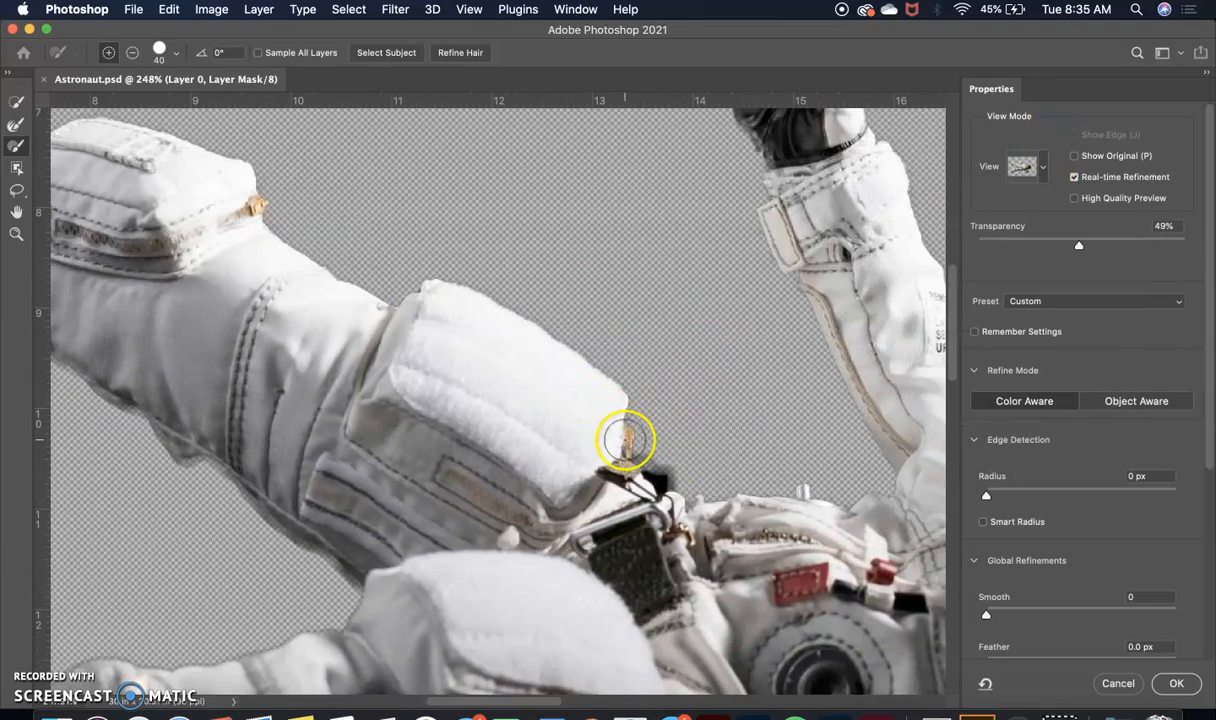
scroll(625, 440, "up", 6)
scroll(625, 440, "up", 4)
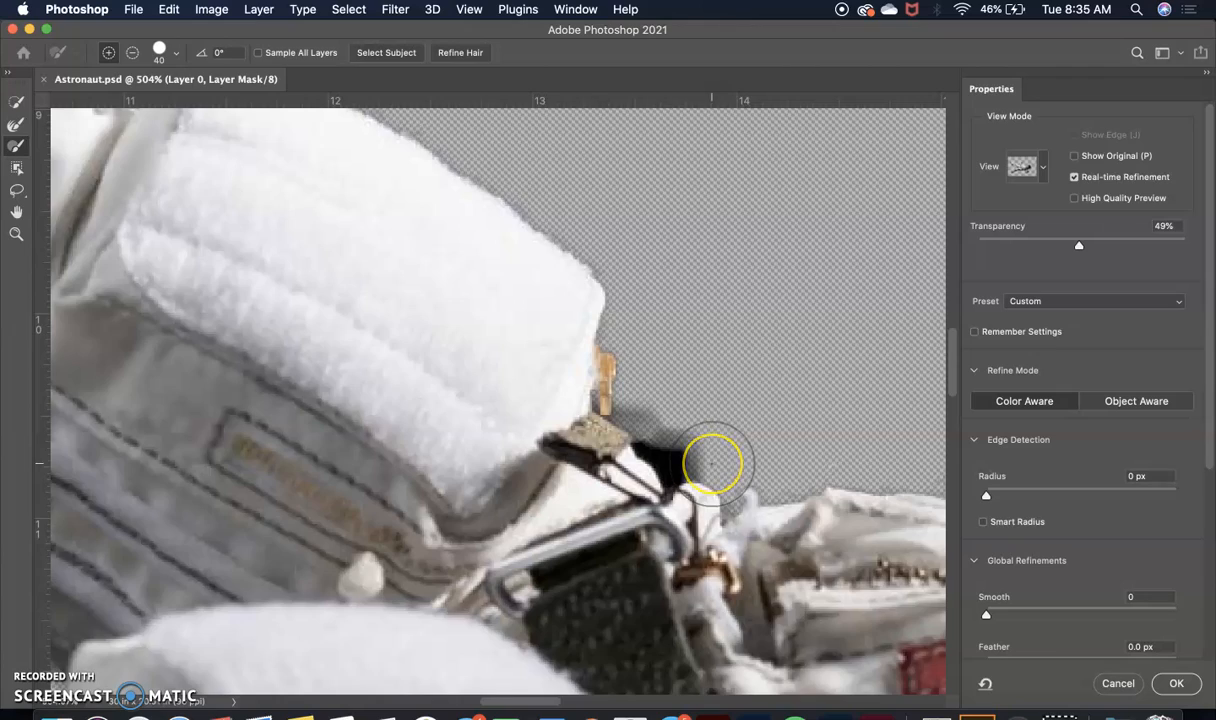
scroll(713, 462, "up", 3)
scroll(713, 462, "right", 3)
scroll(713, 462, "down", 2)
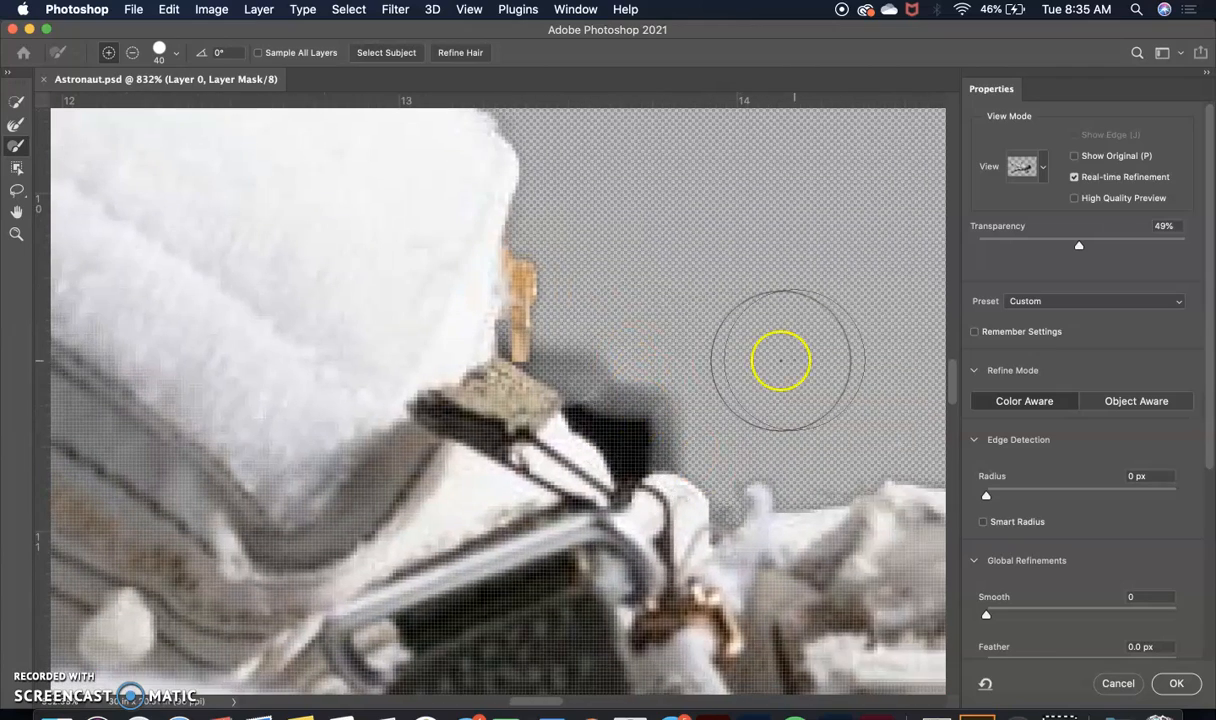
left_click_drag(1078, 245, 1174, 250)
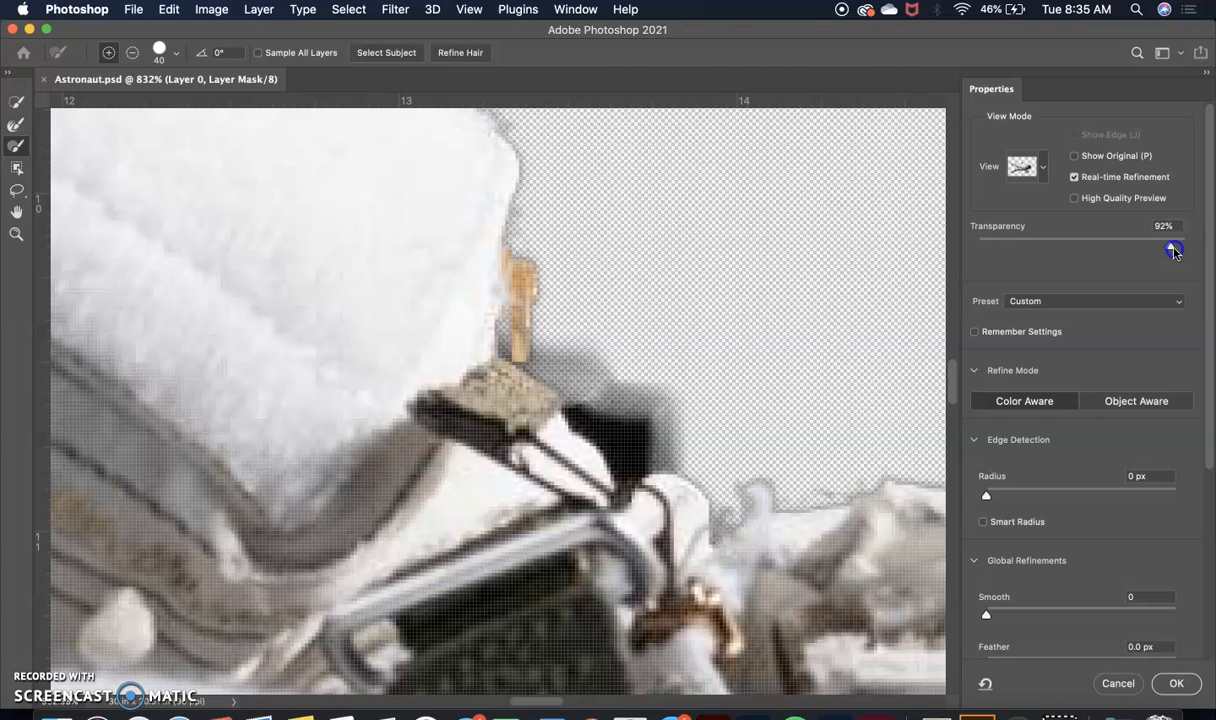
- Dab the add brush beside the buckle, and subtract that spot and the dark leftover from the mask, reducing the brush size to 8
left_click(673, 372)
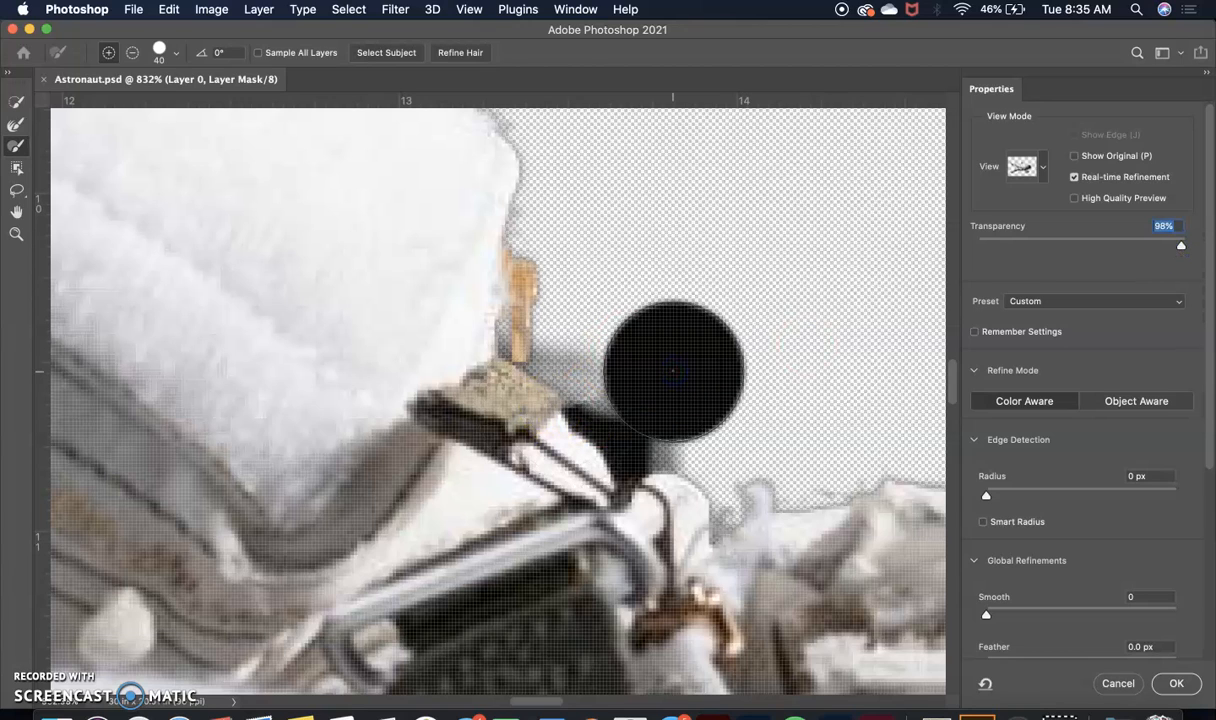
left_click(134, 56)
mouse_move(735, 315)
left_mouse_down()
mouse_move(638, 335)
mouse_move(612, 350)
mouse_move(656, 379)
mouse_move(717, 382)
mouse_move(664, 381)
left_mouse_up()
key("bracketleft")
key("bracketleft")
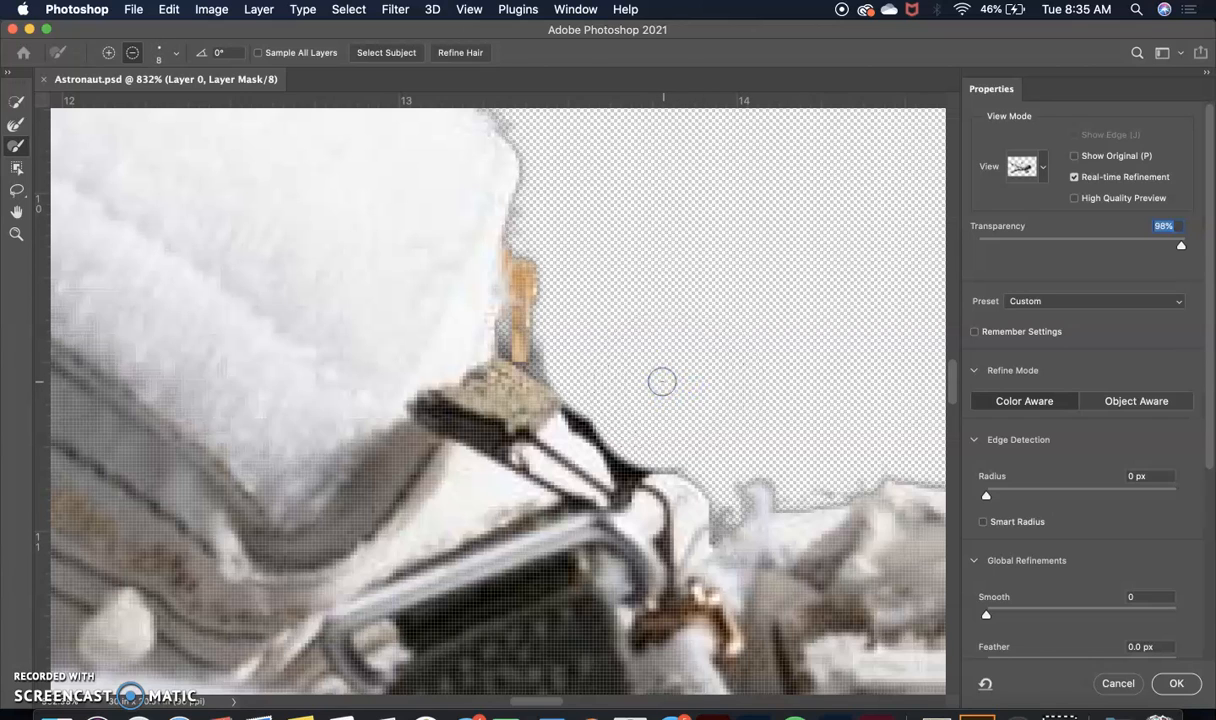
- Lower the subtract brush's hardness to 37%
left_click(176, 52)
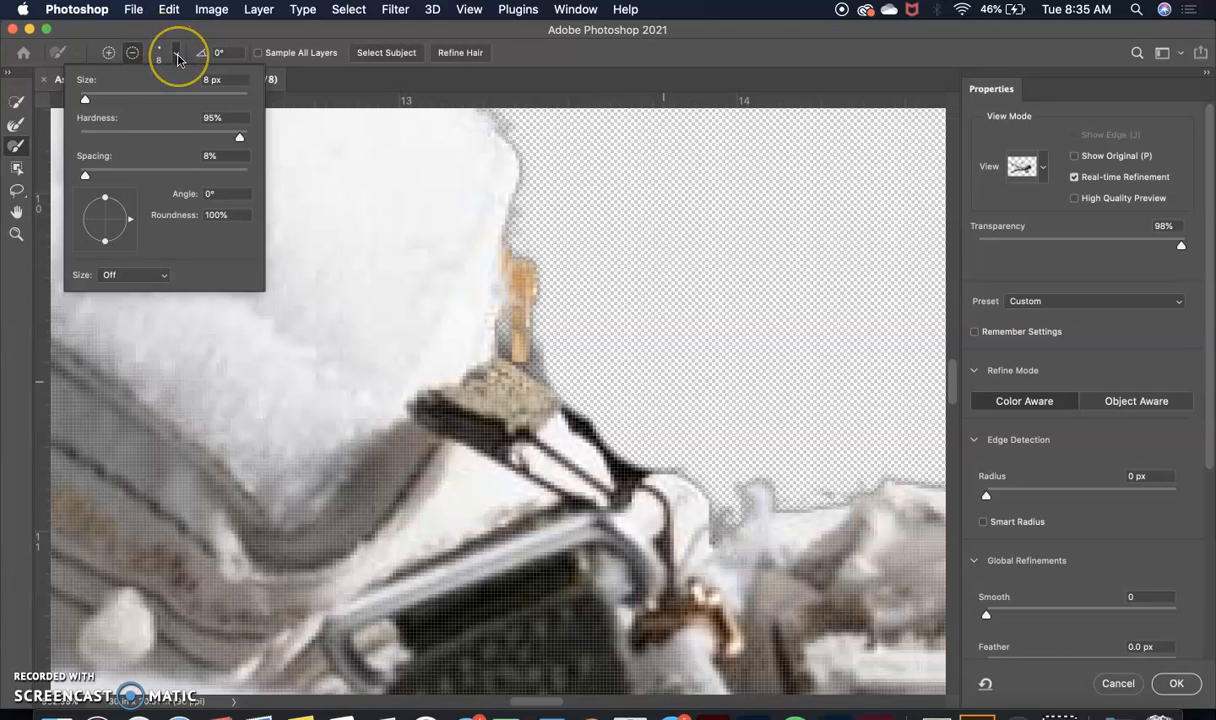
left_click(240, 139)
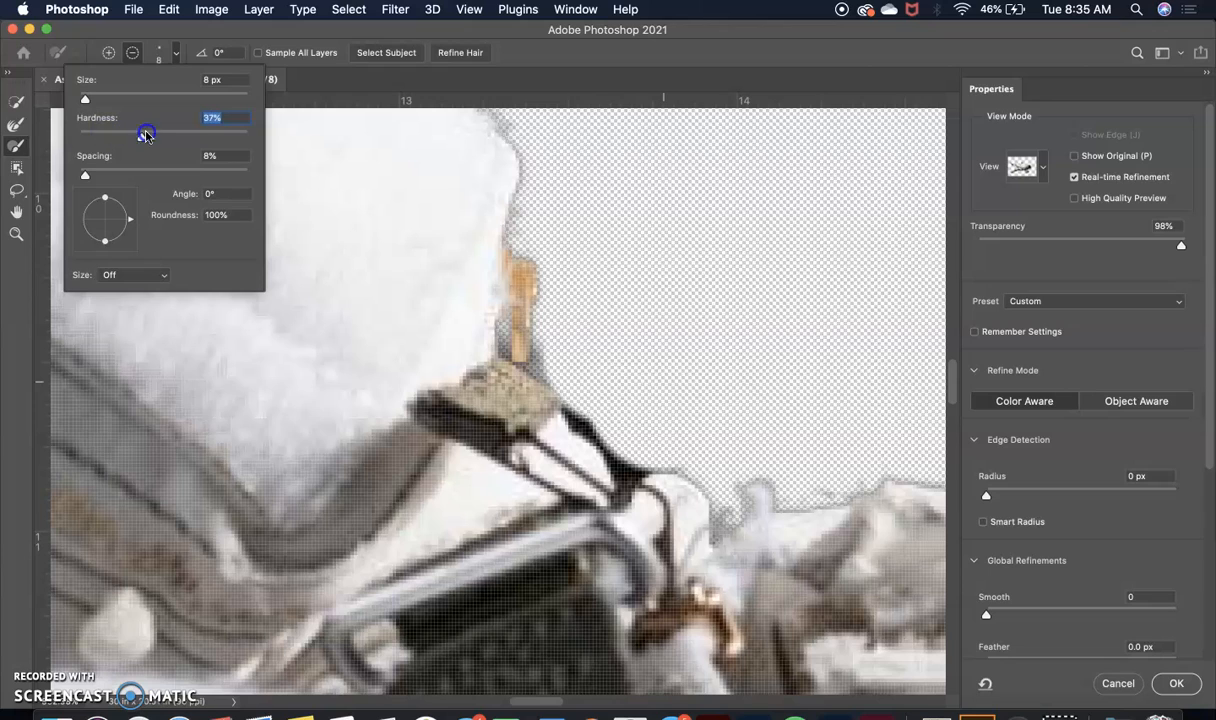
left_click(170, 53)
- Subtract the remaining dark fringe along the buckle strap and around the orange zipper pull with the brush at sizes 4 and 2
left_click_drag(637, 500, 593, 428)
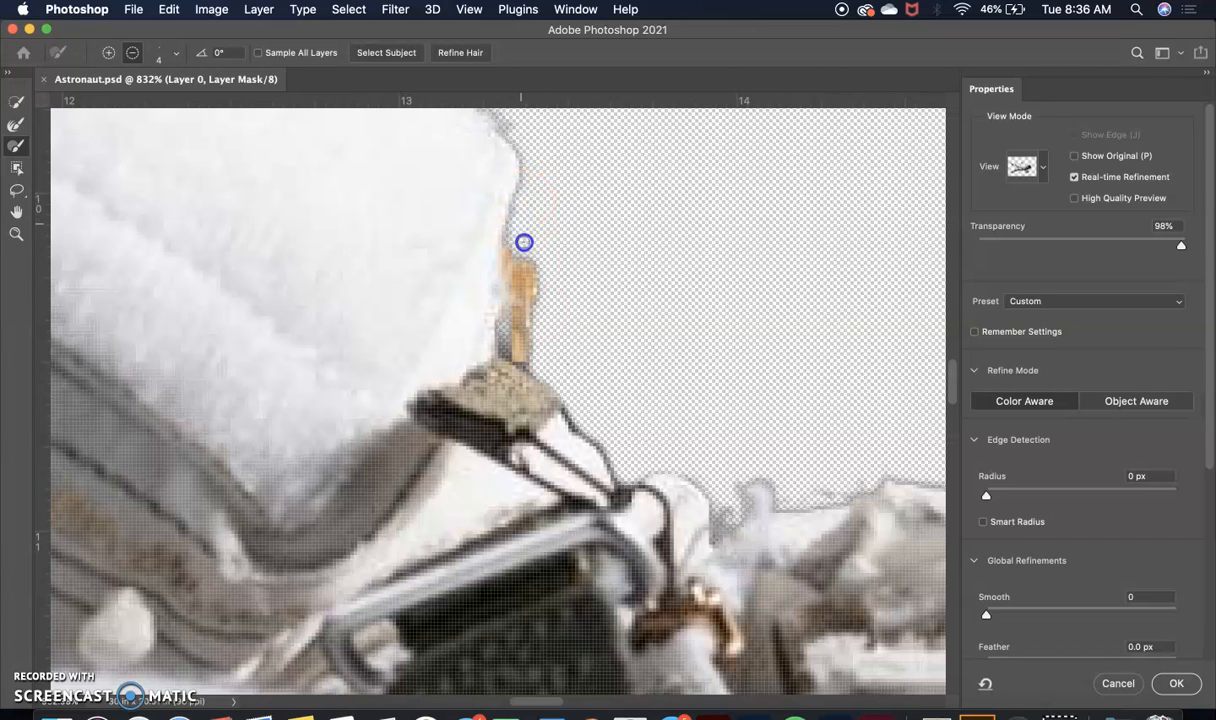
left_click_drag(520, 261, 506, 325)
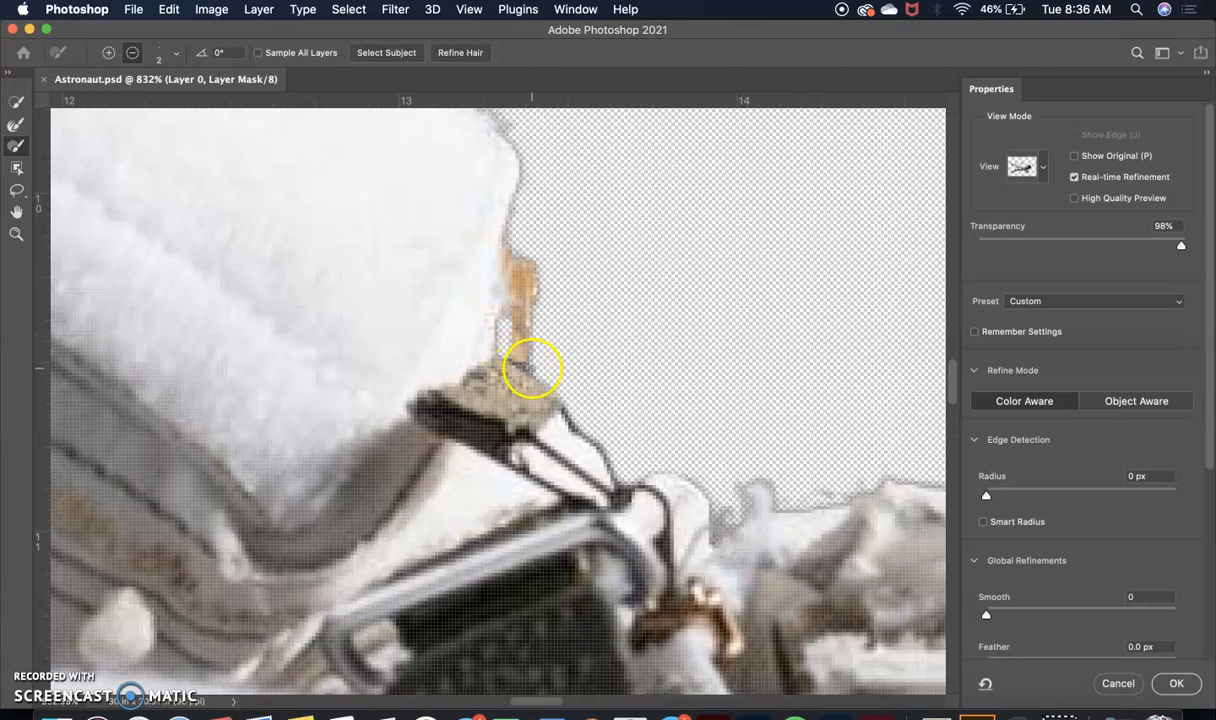
left_click_drag(536, 359, 536, 335)
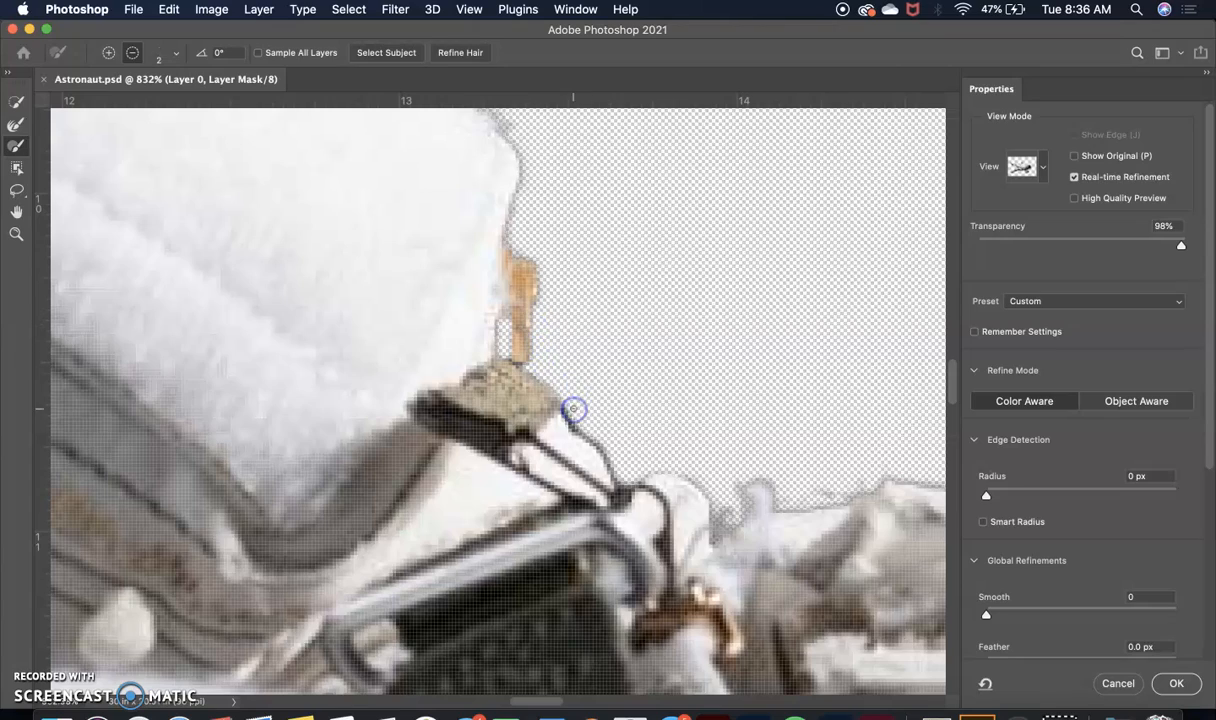
scroll(573, 409, "down", 10)
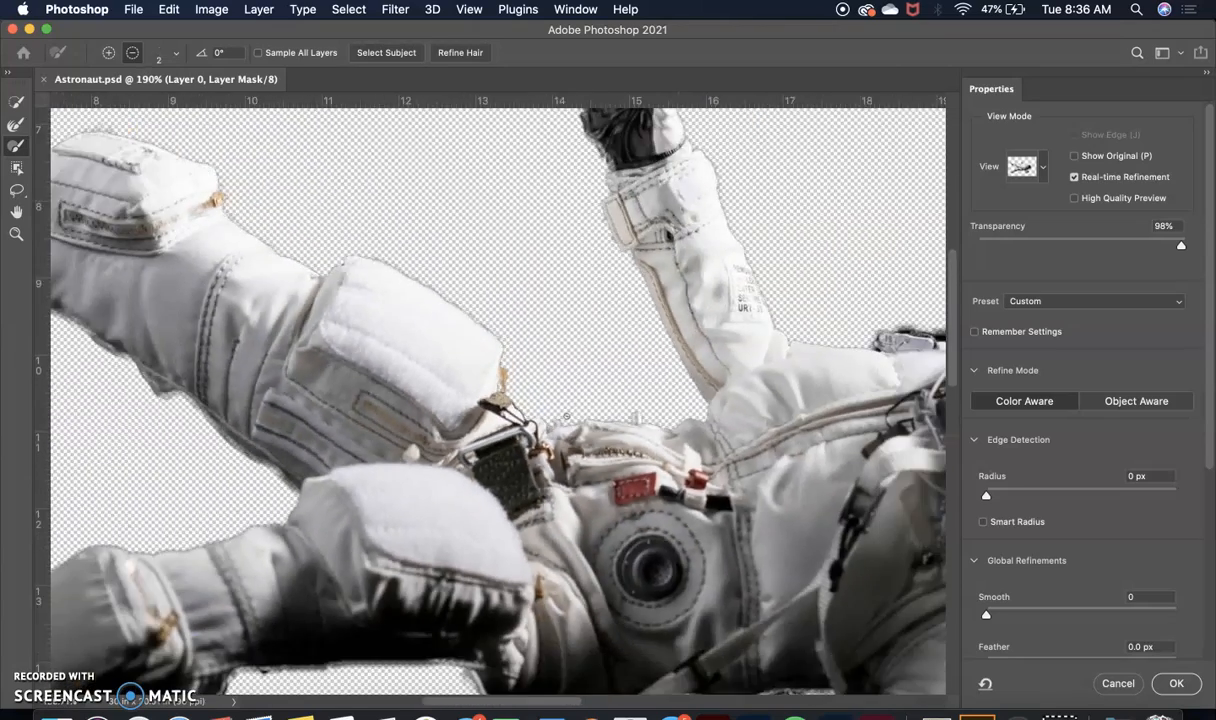
scroll(566, 415, "down", 5)
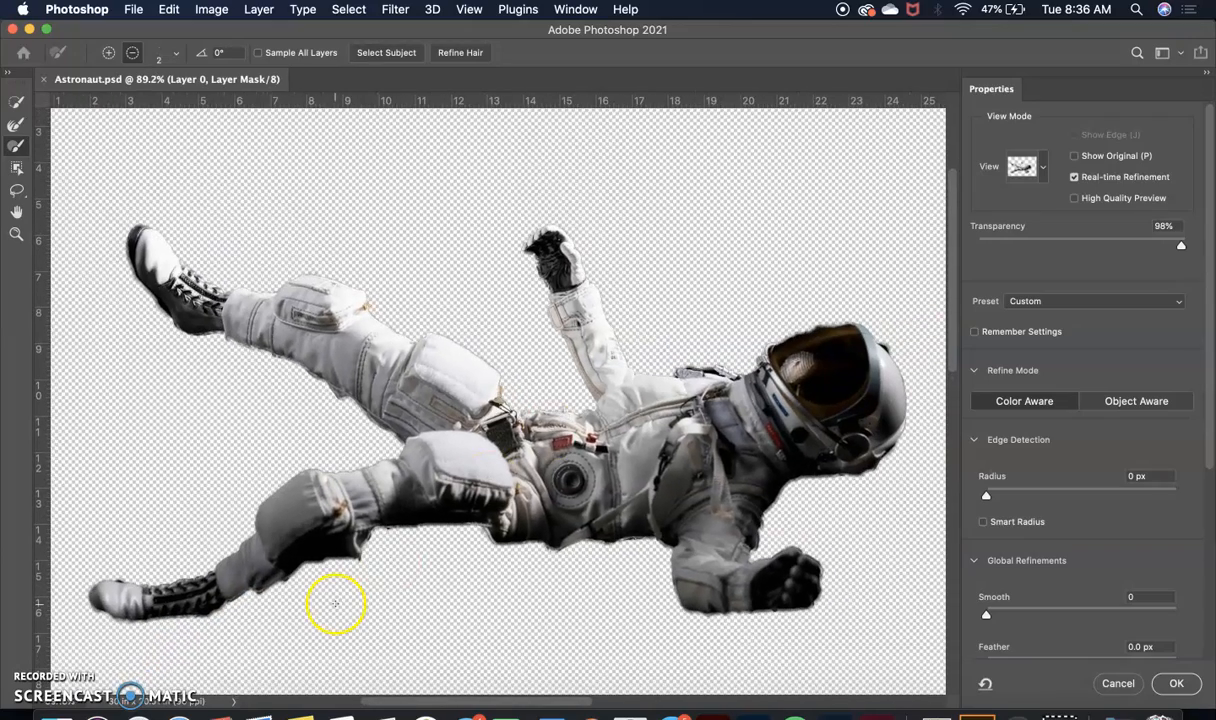